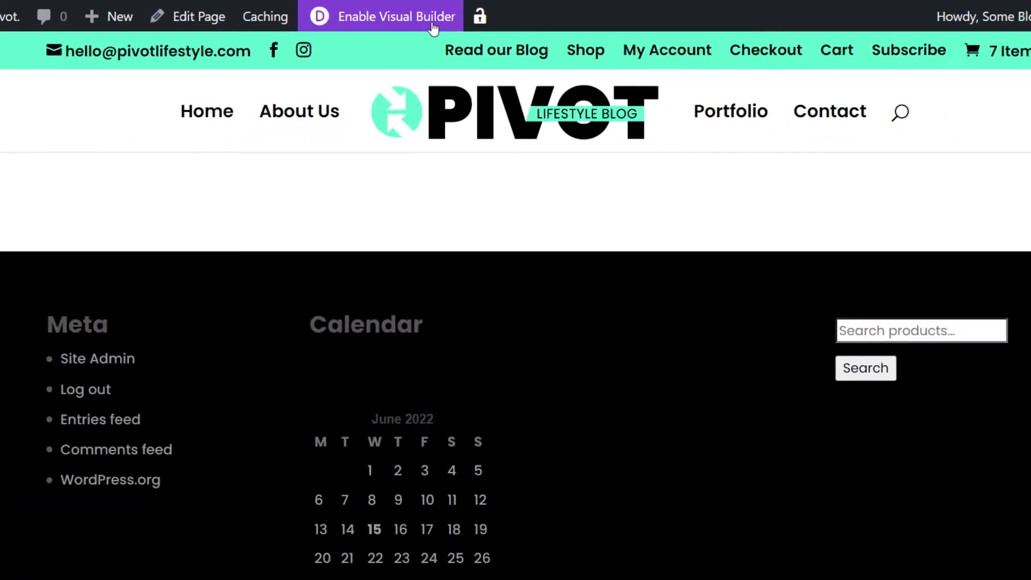
Start building the page from scratch in the visual builder, without restoring the browser backup or inserting a row
{"action": "left_click", "coordinate": [480, 39]}
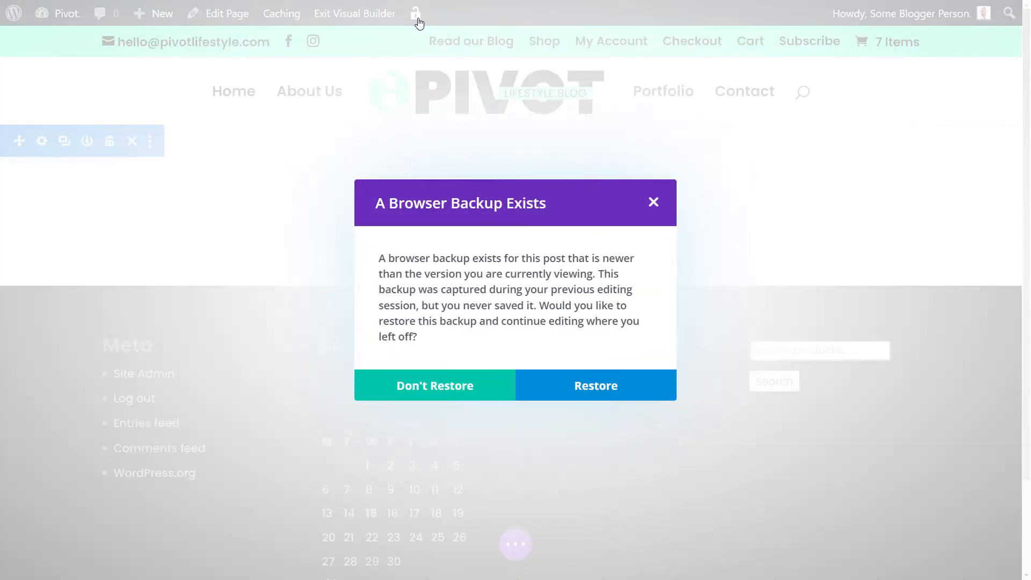
{"action": "left_click", "coordinate": [466, 394]}
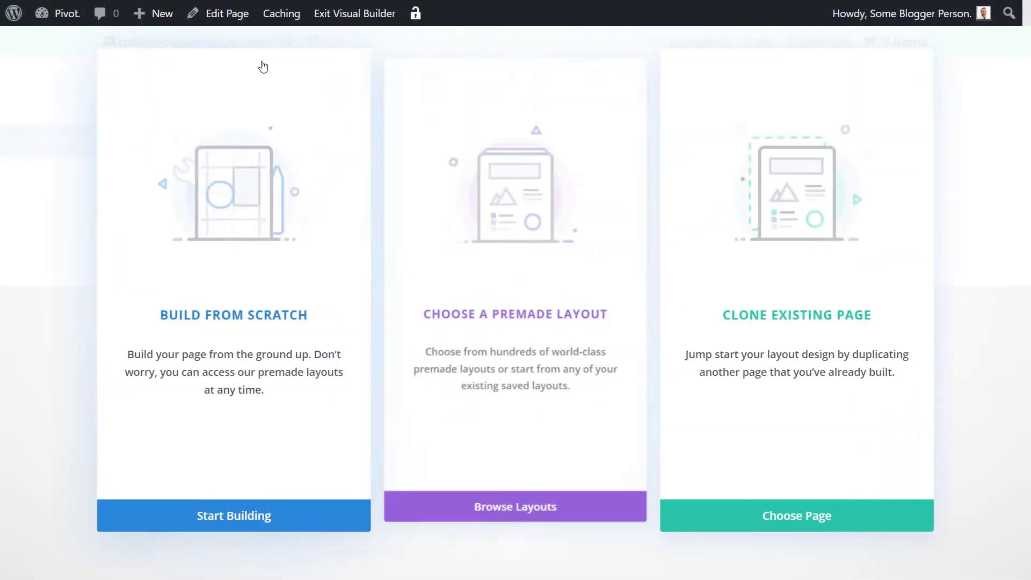
{"action": "left_click", "coordinate": [150, 511]}
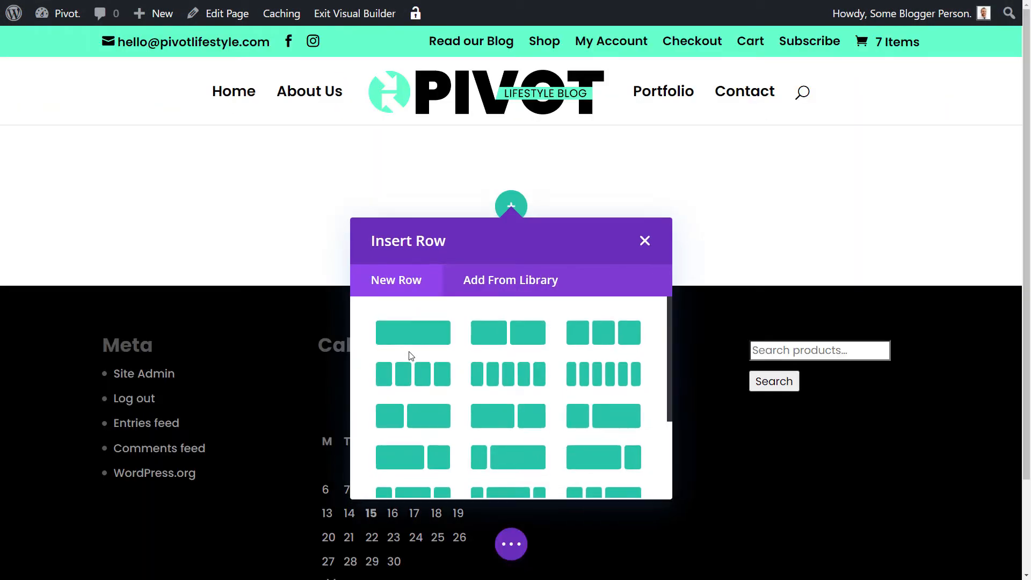
{"action": "left_click", "coordinate": [645, 241]}
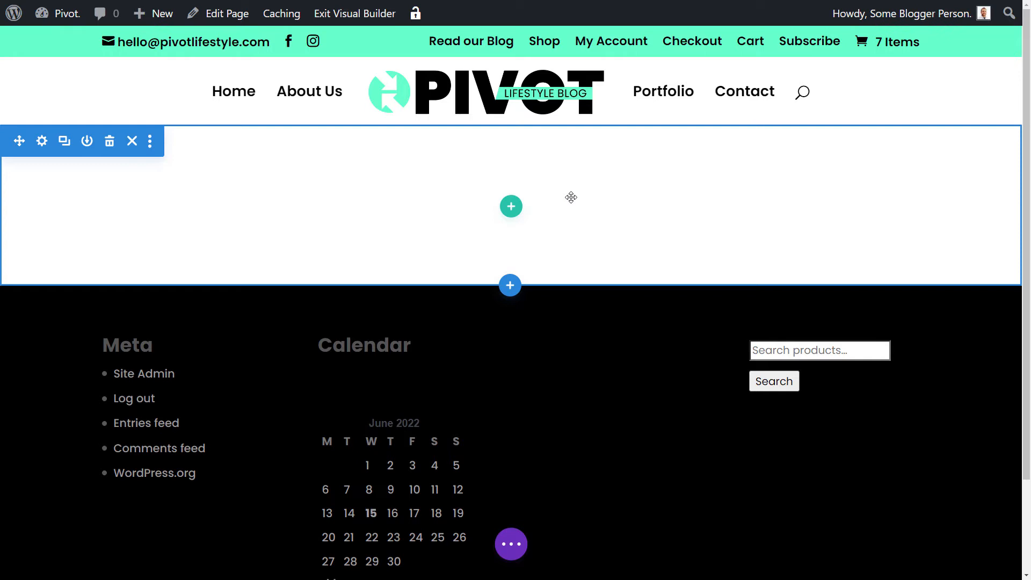
Add a fullwidth section below the empty regular section without choosing a module, and delete the regular section
{"action": "left_click", "coordinate": [510, 286]}
{"action": "left_click", "coordinate": [623, 418]}
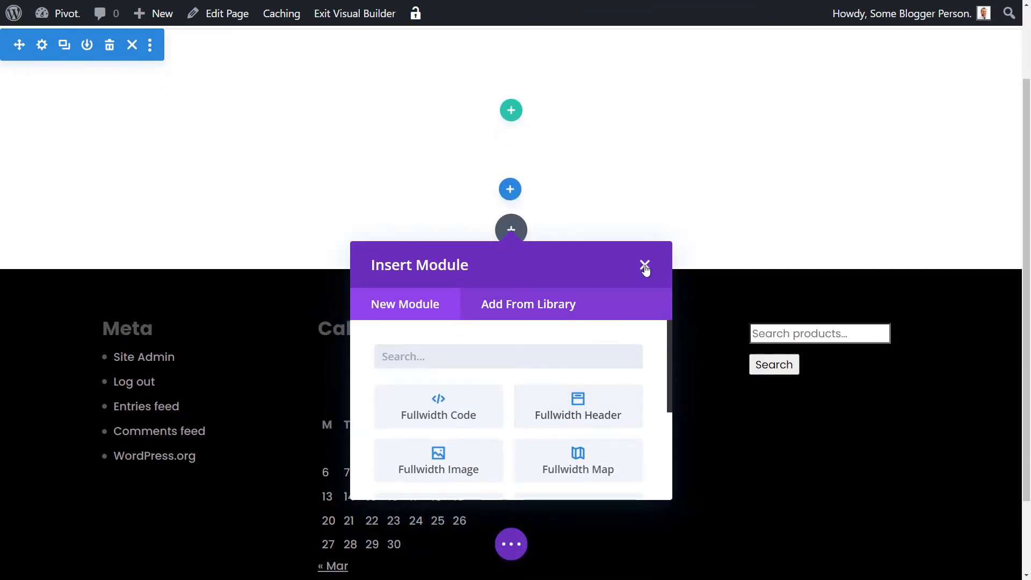
{"action": "left_click", "coordinate": [645, 266]}
{"action": "left_click", "coordinate": [110, 45]}
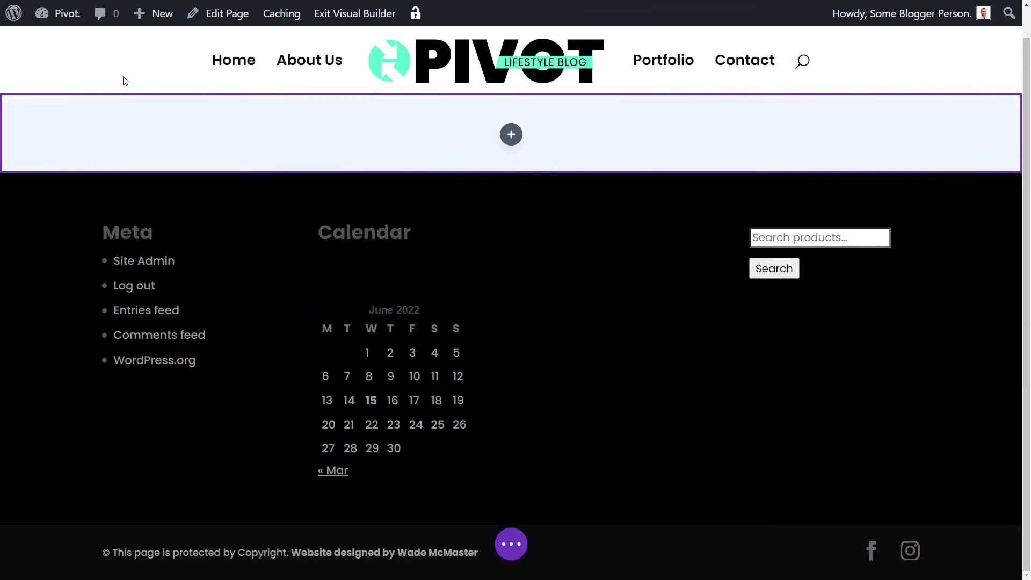
{"action": "scroll", "coordinate": [206, 199], "scroll_direction": "up", "scroll_amount": 2}
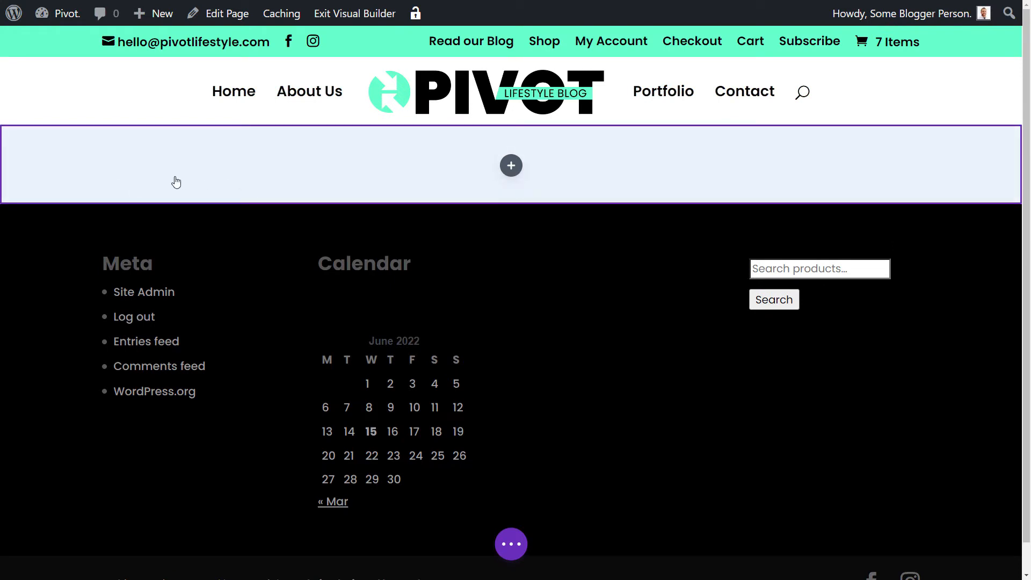
Set the fullwidth section's background color to the saved dark blue #12009e
{"action": "mouse_move", "coordinate": [172, 180]}
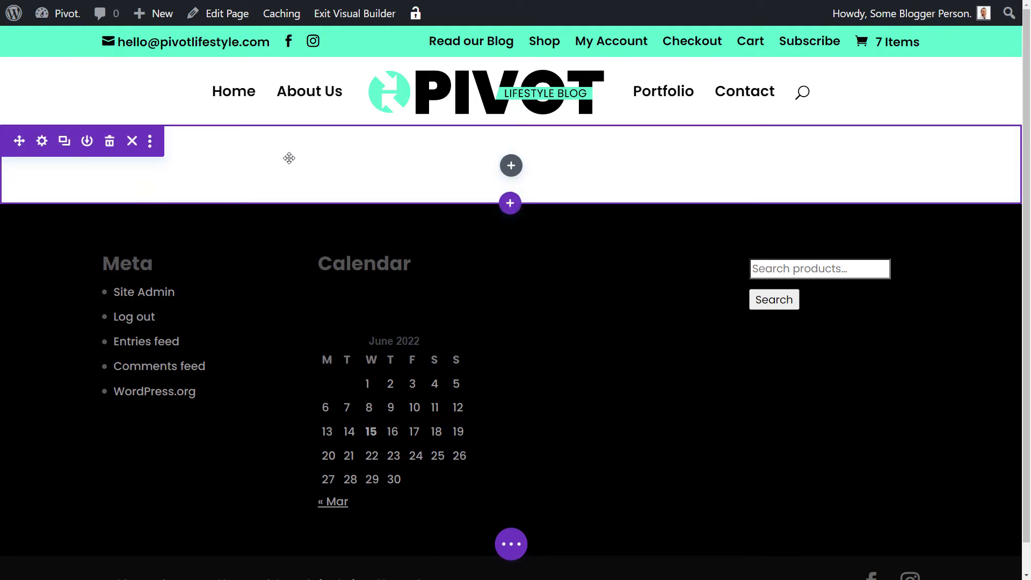
{"action": "left_click", "coordinate": [45, 143]}
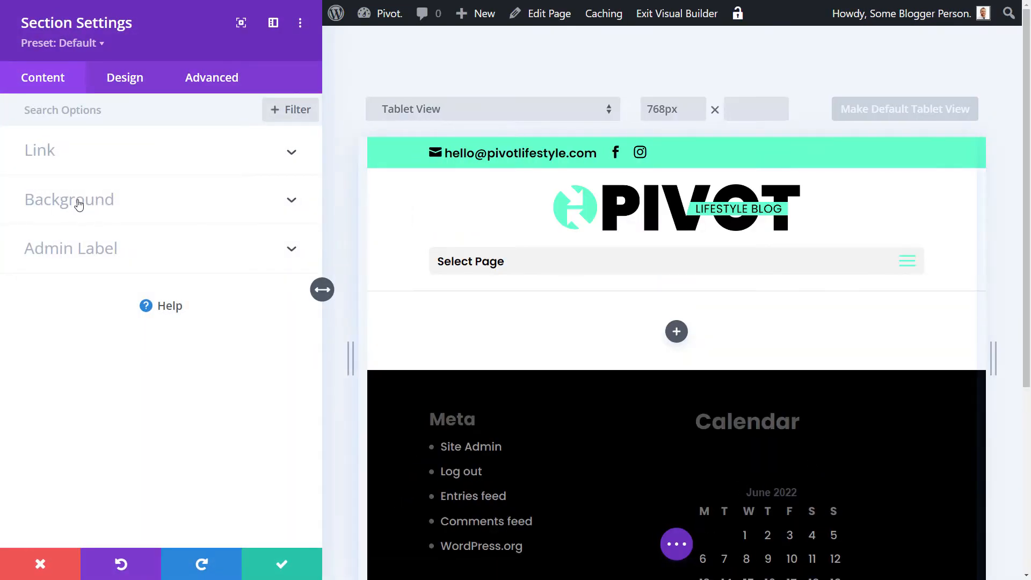
{"action": "left_click", "coordinate": [79, 205]}
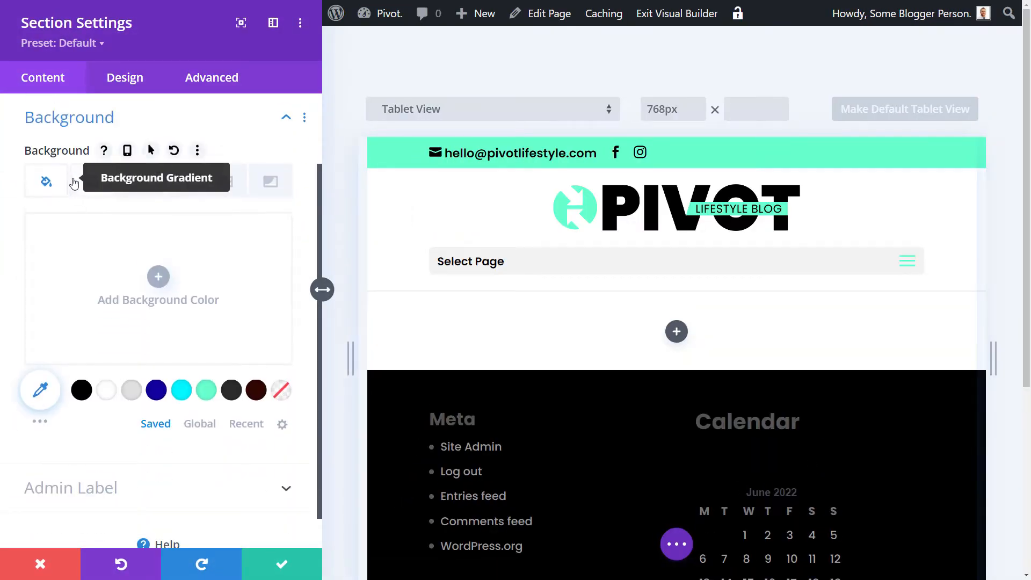
{"action": "left_click", "coordinate": [157, 396]}
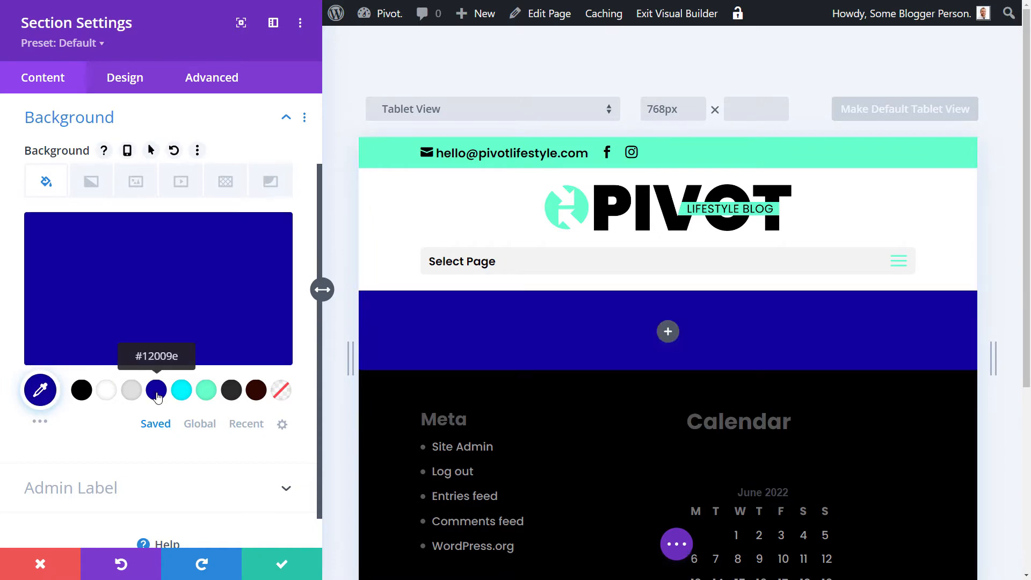
Add the blue island landscape photo from the media library as the section's background image
{"action": "key", "text": "ctrl+minus"}
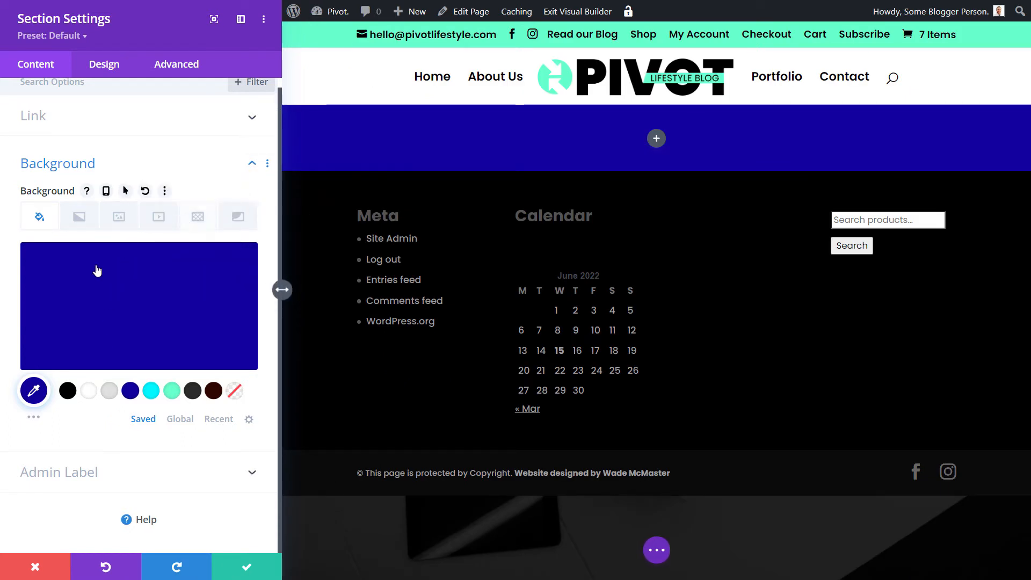
{"action": "left_click", "coordinate": [120, 218]}
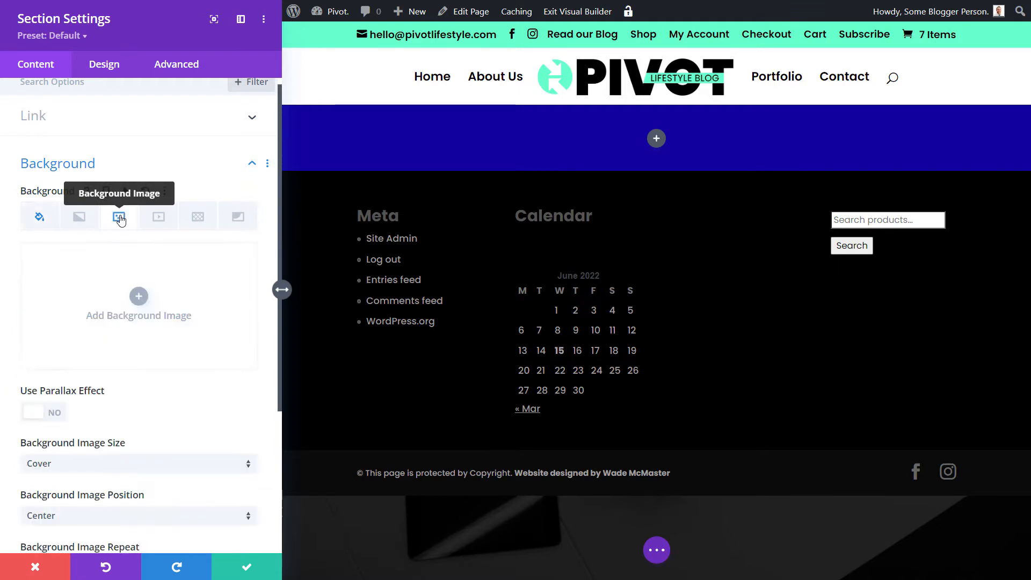
{"action": "left_click", "coordinate": [134, 305]}
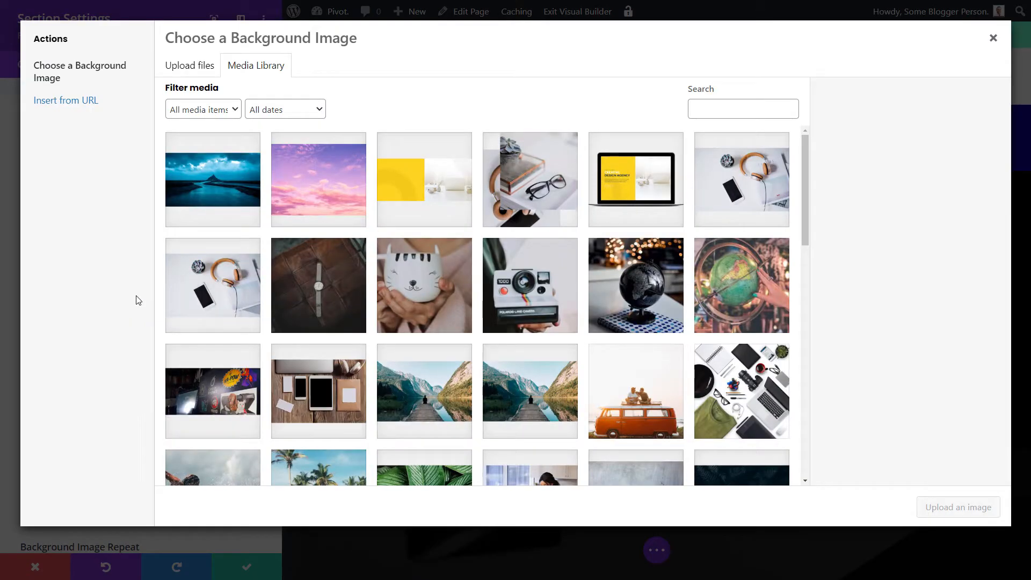
{"action": "left_click", "coordinate": [233, 184]}
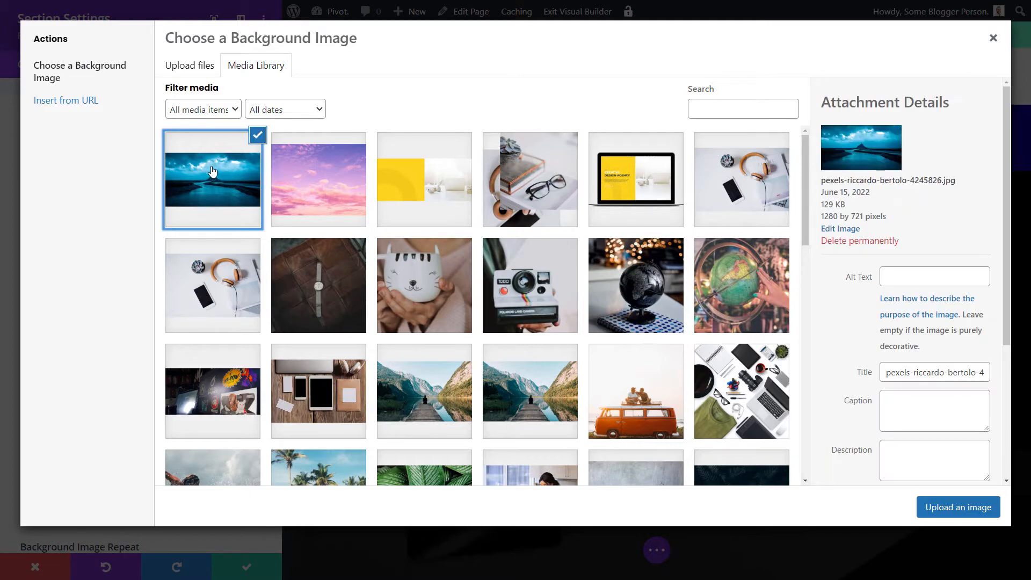
{"action": "left_click", "coordinate": [970, 508]}
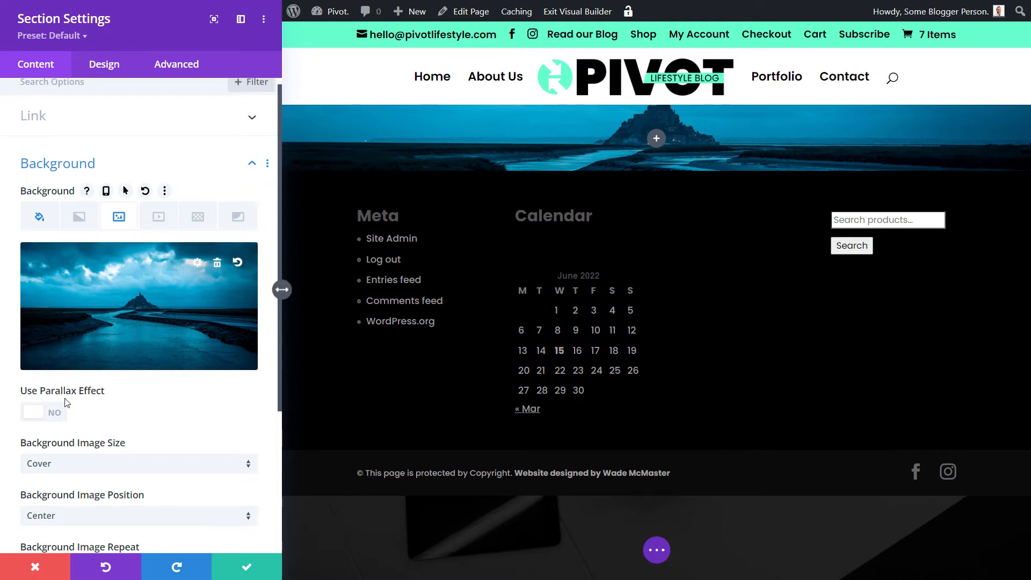
Try the parallax effect on the section's background image and turn it off again
{"action": "left_click", "coordinate": [43, 414]}
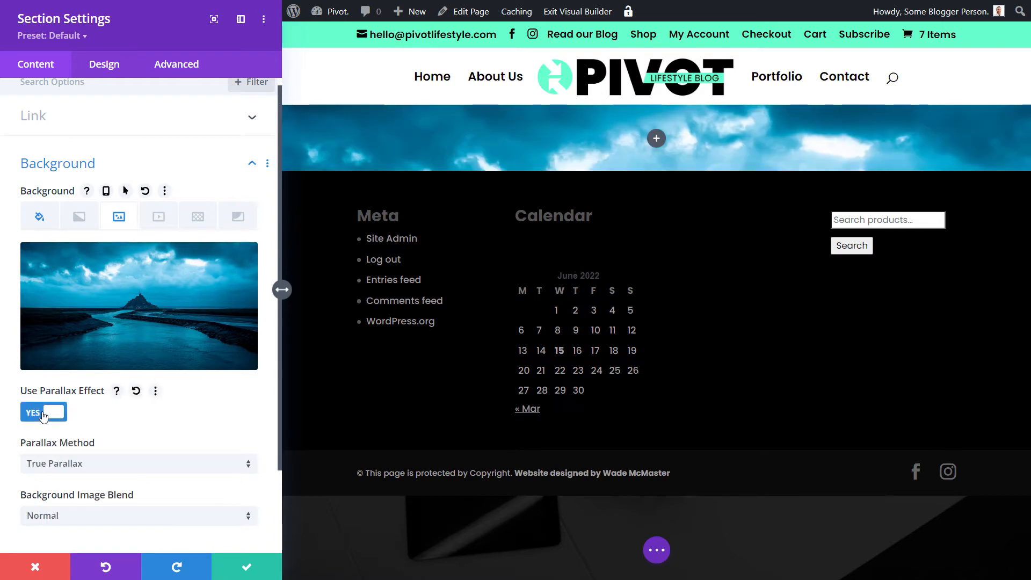
{"action": "mouse_move", "coordinate": [170, 257]}
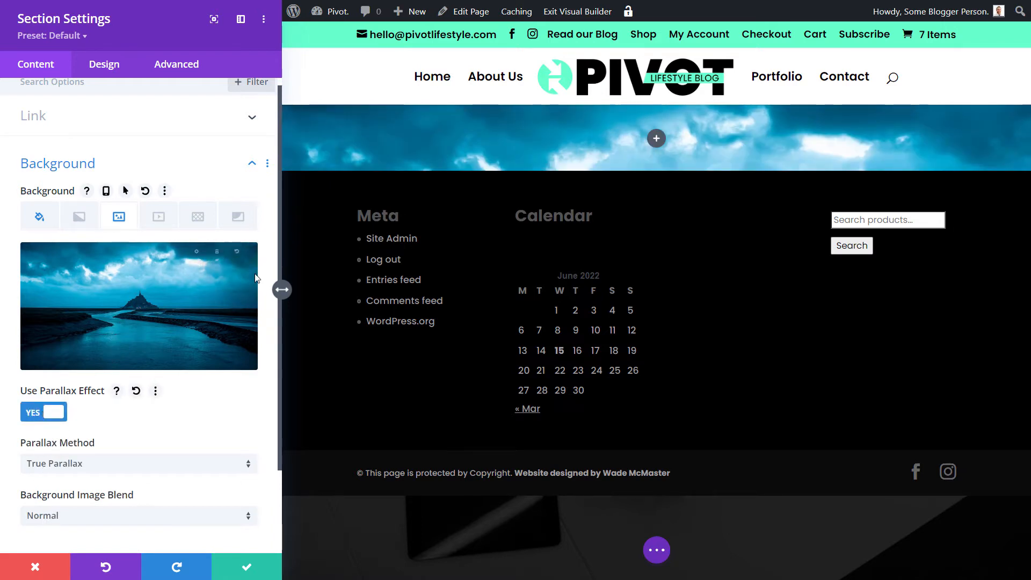
{"action": "left_click", "coordinate": [44, 418]}
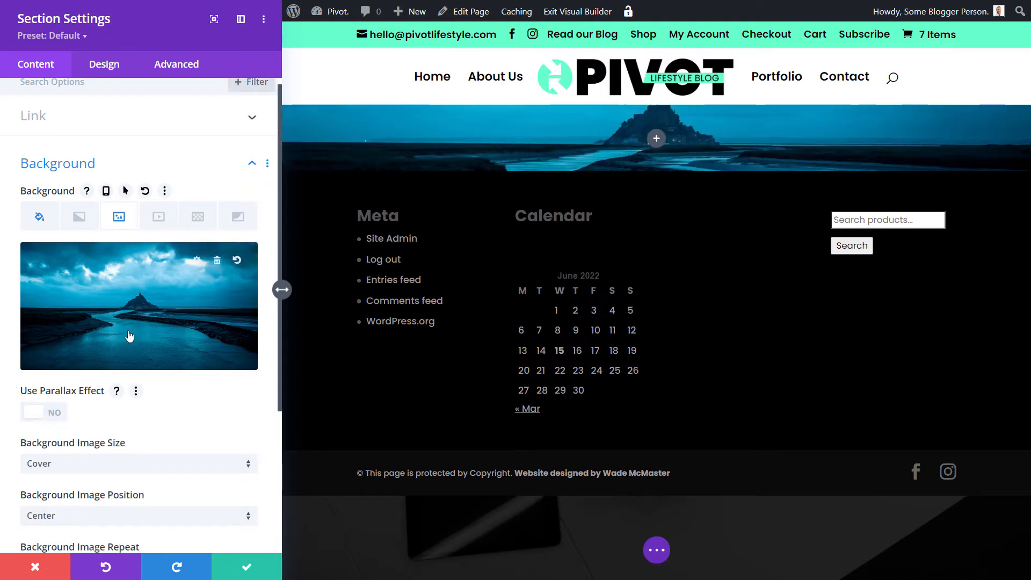
Save the section settings and insert a Fullwidth Header module into the section
{"action": "left_click", "coordinate": [246, 567]}
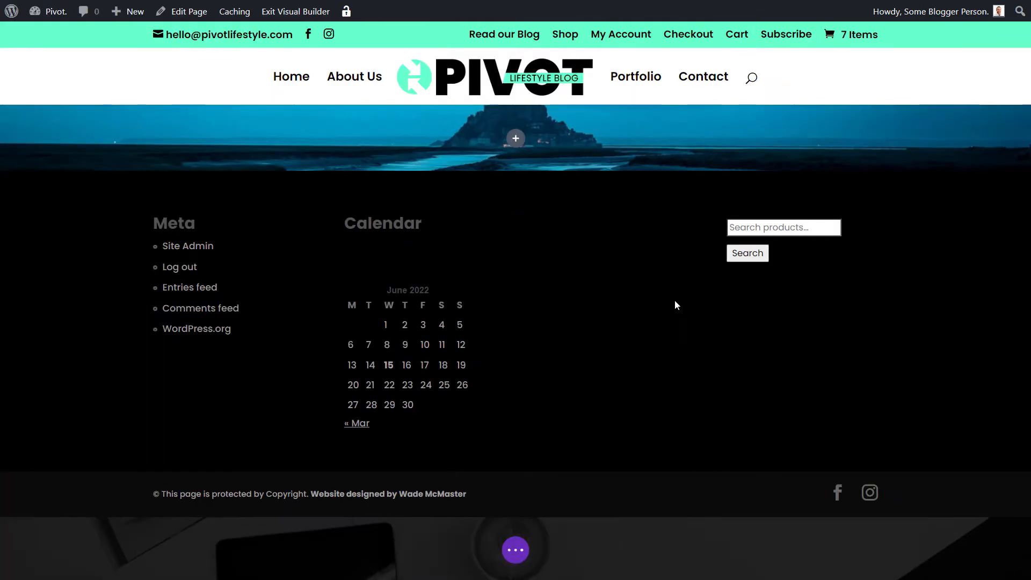
{"action": "left_click", "coordinate": [513, 140]}
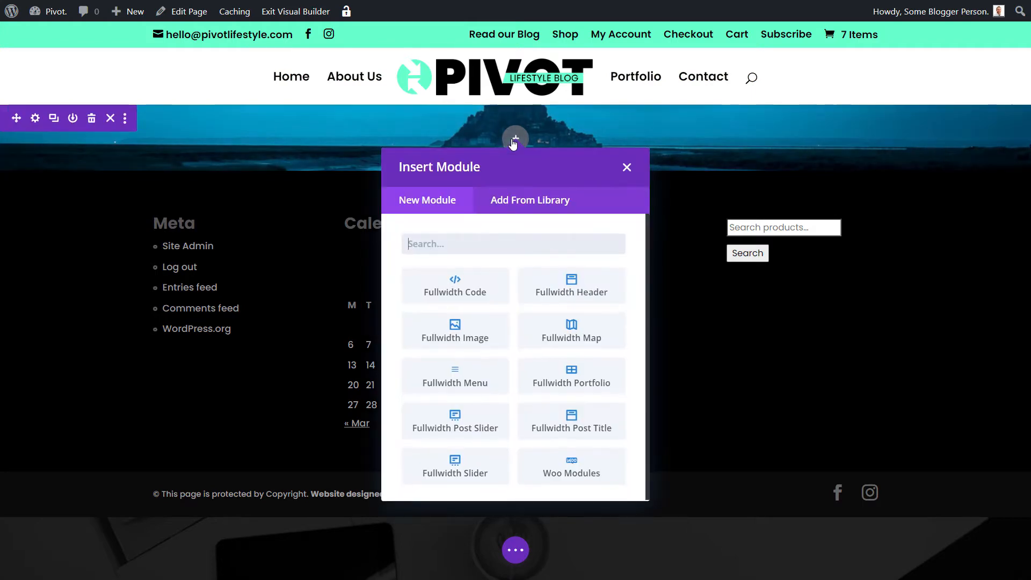
{"action": "left_click", "coordinate": [577, 292]}
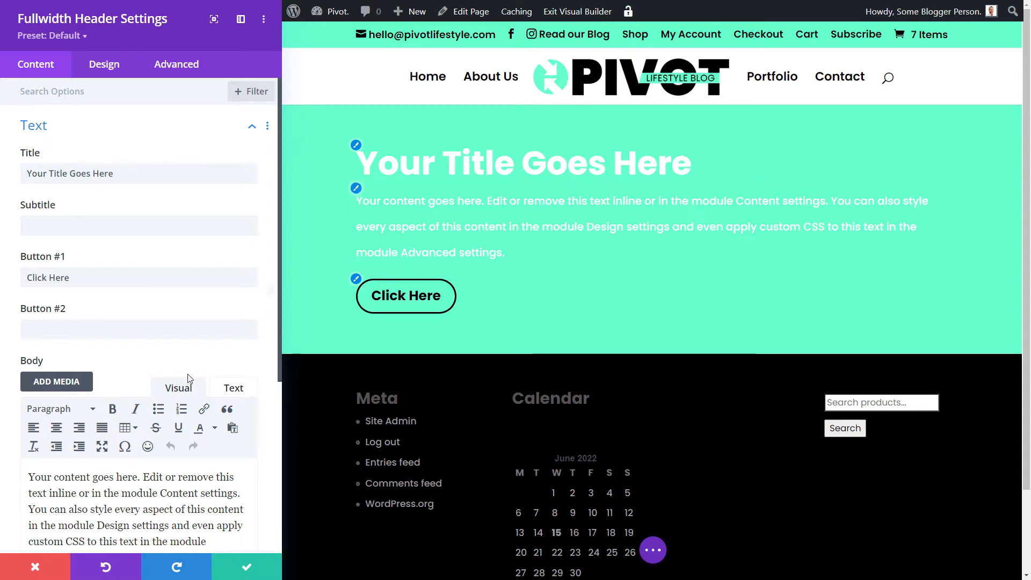
Set the fullwidth header's background color to white
{"action": "scroll", "coordinate": [191, 381], "scroll_direction": "down", "scroll_amount": 5}
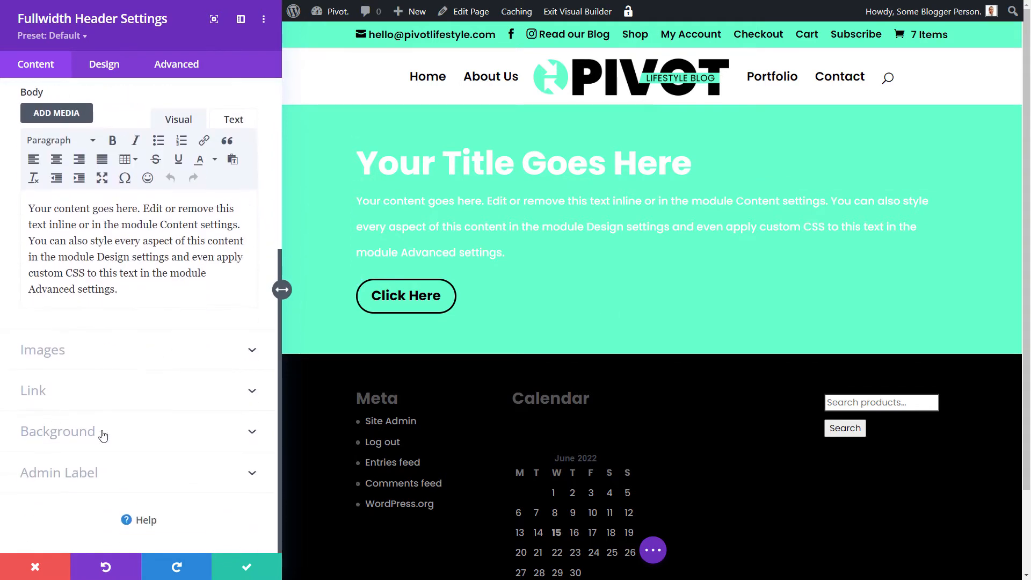
{"action": "left_click", "coordinate": [70, 433]}
{"action": "left_click", "coordinate": [88, 391]}
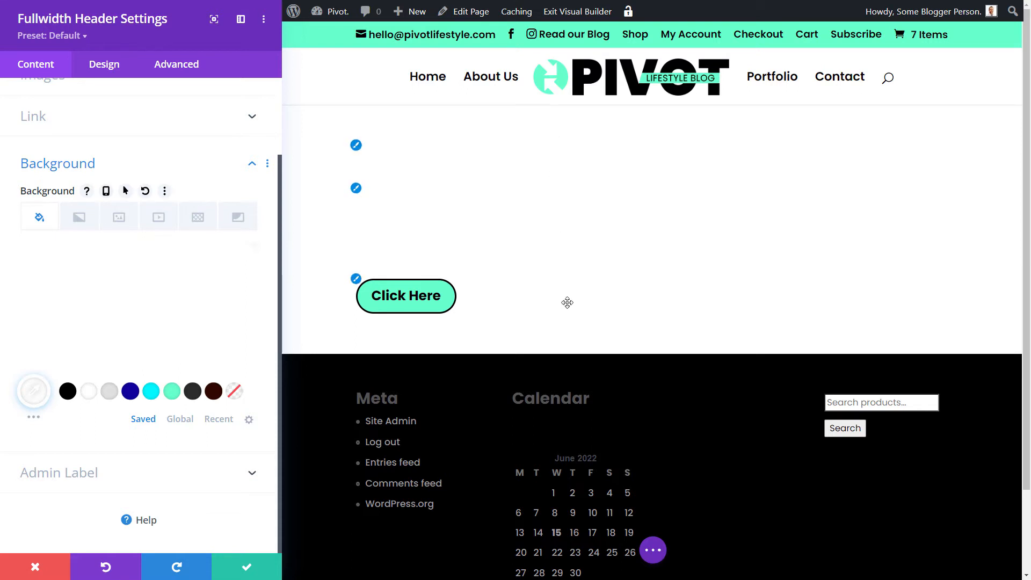
Delete the placeholder body text from the fullwidth header
{"action": "scroll", "coordinate": [65, 265], "scroll_direction": "up", "scroll_amount": 3}
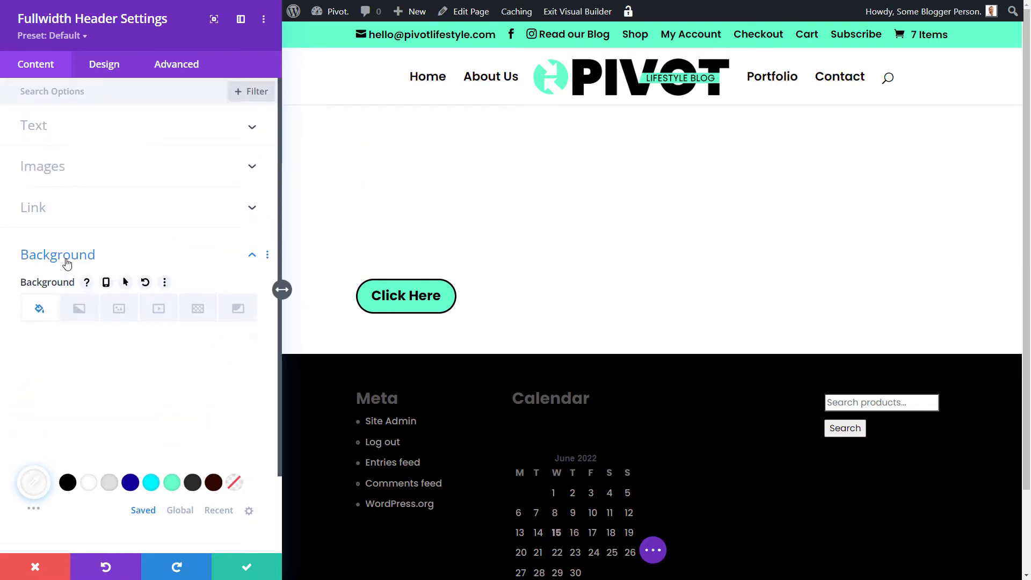
{"action": "left_click", "coordinate": [64, 134]}
{"action": "scroll", "coordinate": [147, 451], "scroll_direction": "down", "scroll_amount": 1}
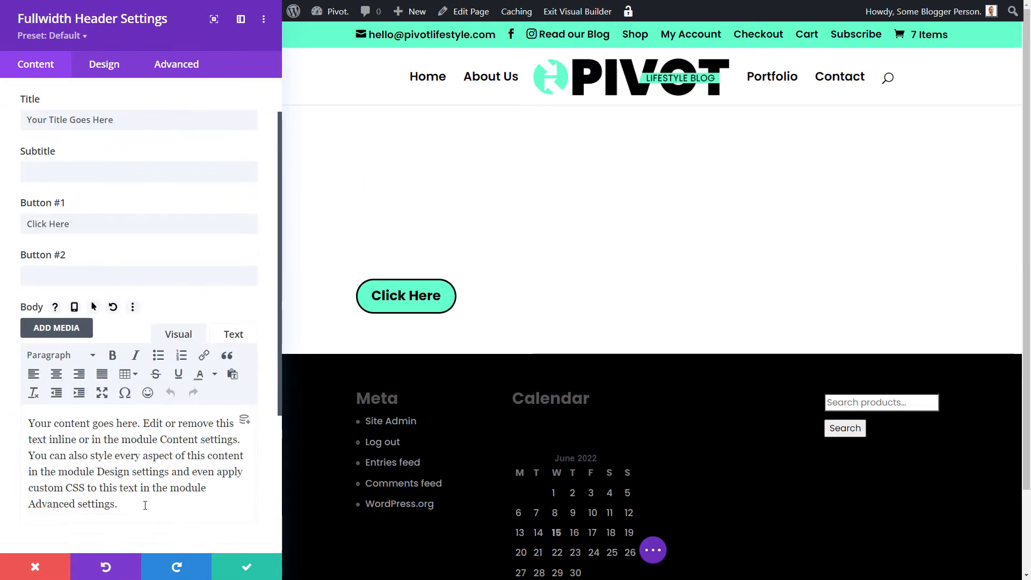
{"action": "left_click_drag", "start_coordinate": [119, 504], "coordinate": [15, 423]}
{"action": "key", "text": "BackSpace"}
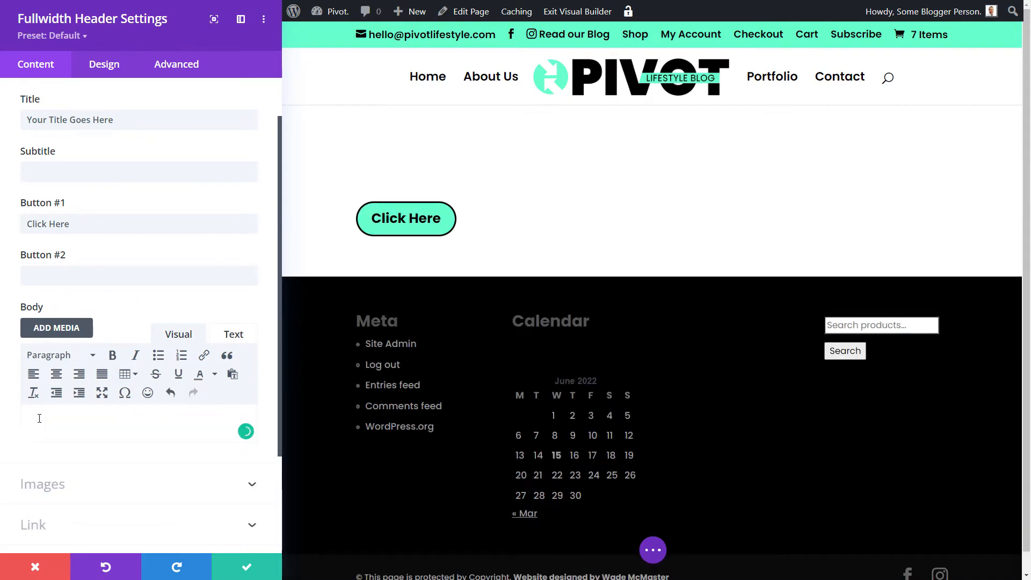
Set the fullwidth header's text color to Dark
{"action": "left_click", "coordinate": [105, 70]}
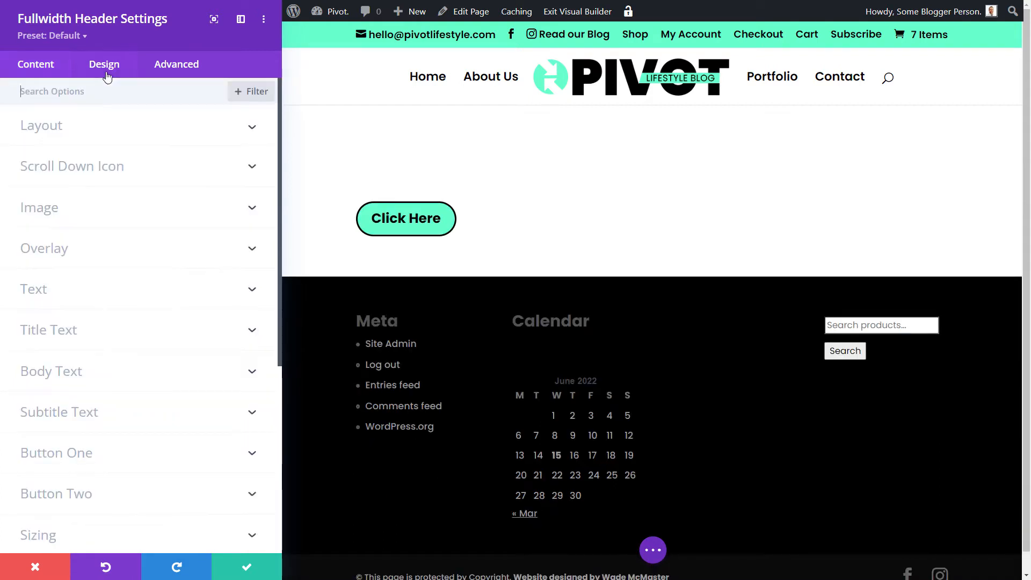
{"action": "left_click", "coordinate": [38, 292]}
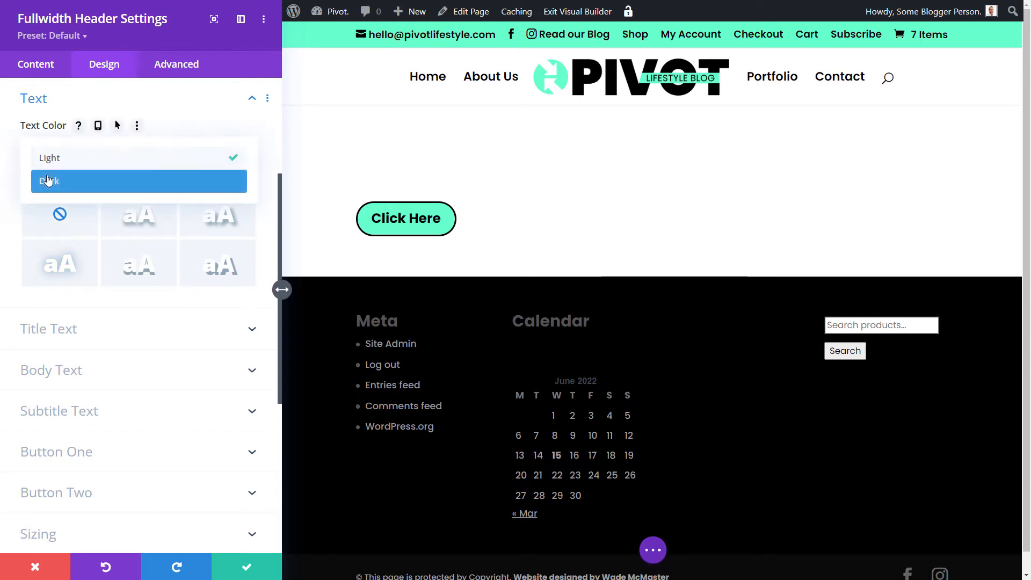
{"action": "left_click", "coordinate": [46, 179]}
Center the fullwidth header's text and logo alignment
{"action": "scroll", "coordinate": [76, 213], "scroll_direction": "up", "scroll_amount": 3}
{"action": "scroll", "coordinate": [75, 214], "scroll_direction": "up", "scroll_amount": 2}
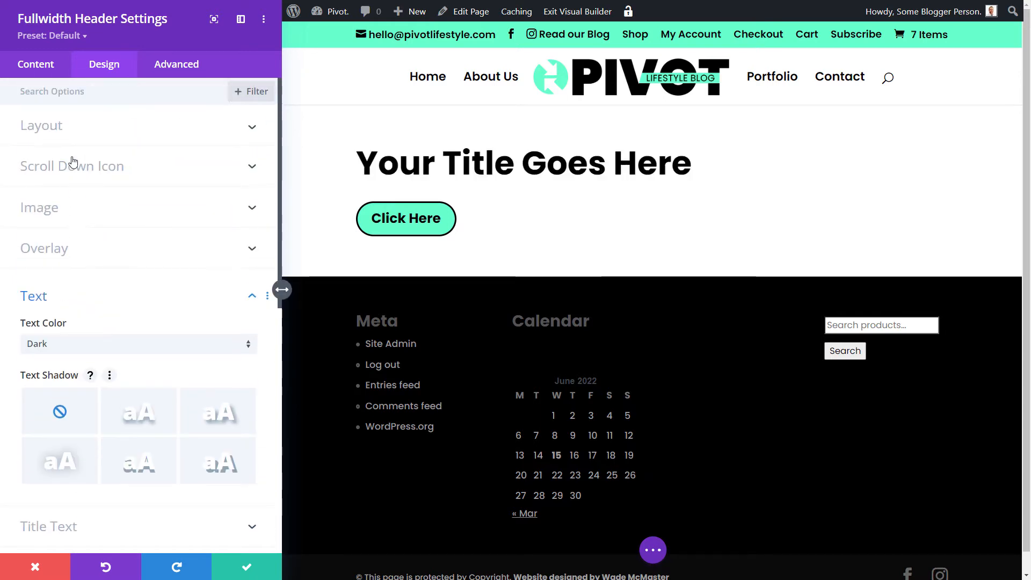
{"action": "left_click", "coordinate": [72, 133]}
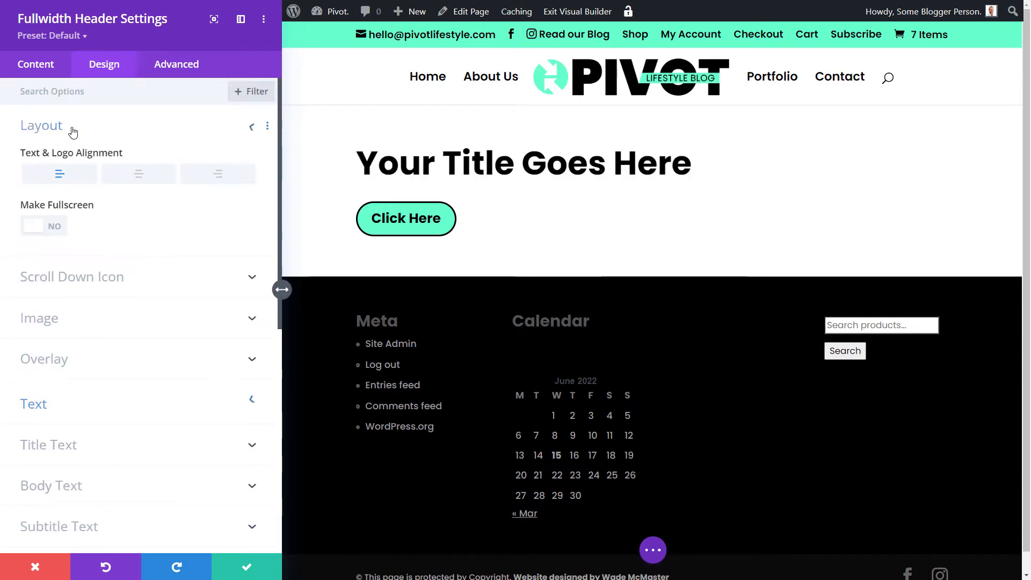
{"action": "left_click", "coordinate": [132, 177]}
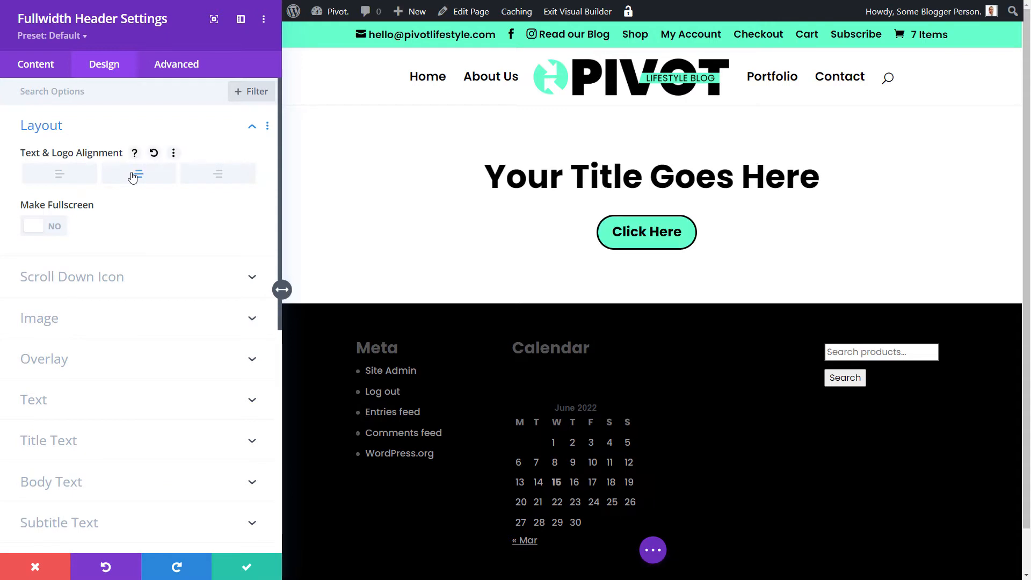
Set the header title's font weight to Ultra Bold
{"action": "scroll", "coordinate": [69, 326], "scroll_direction": "down", "scroll_amount": 1}
{"action": "scroll", "coordinate": [69, 326], "scroll_direction": "down", "scroll_amount": 2}
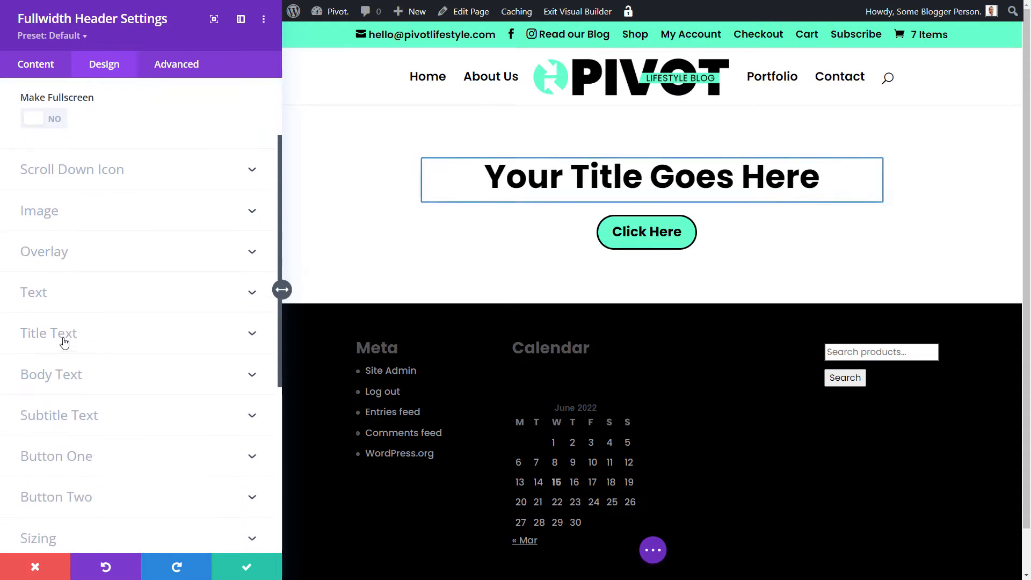
{"action": "left_click", "coordinate": [65, 341]}
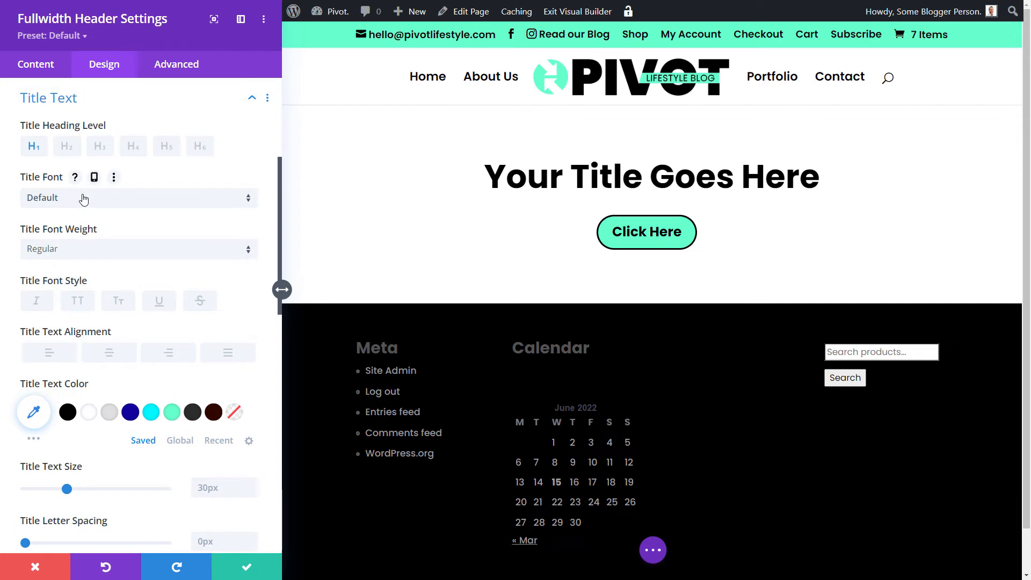
{"action": "left_click", "coordinate": [74, 252]}
{"action": "left_click", "coordinate": [69, 353]}
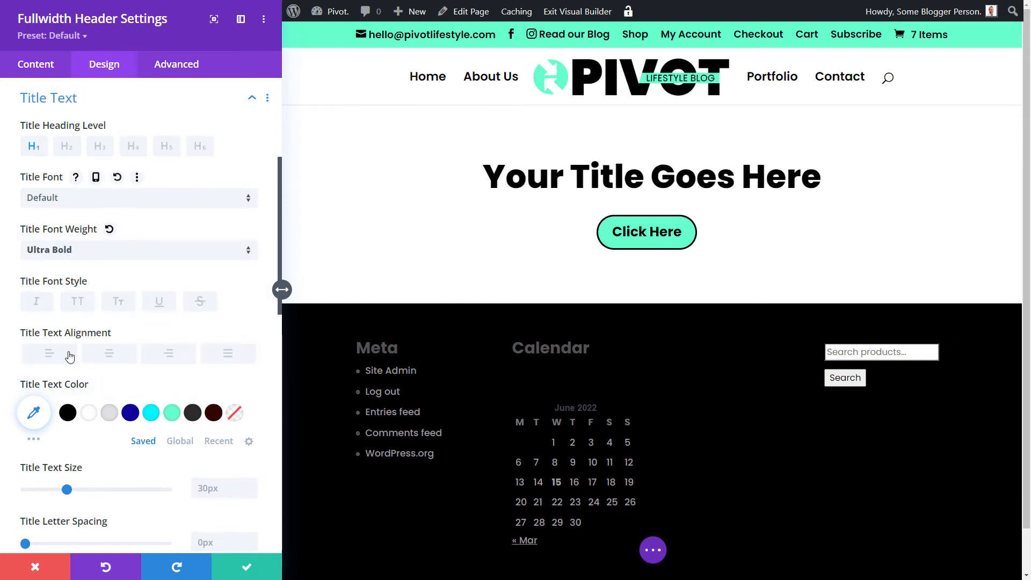
Set the header title's letter spacing to -1px and its text size to 75px
{"action": "scroll", "coordinate": [70, 355], "scroll_direction": "down", "scroll_amount": 2}
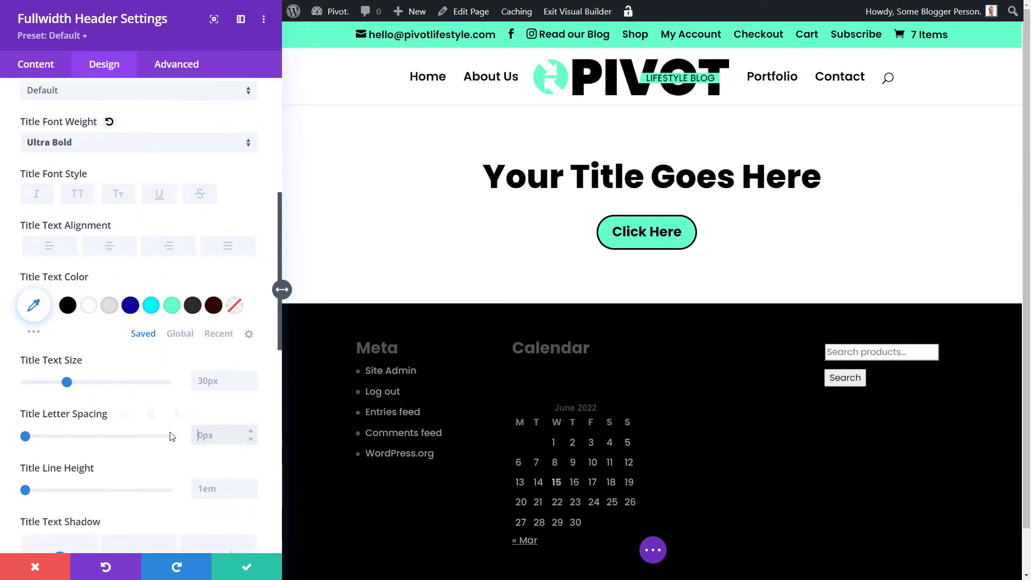
{"action": "type", "text": "-1"}
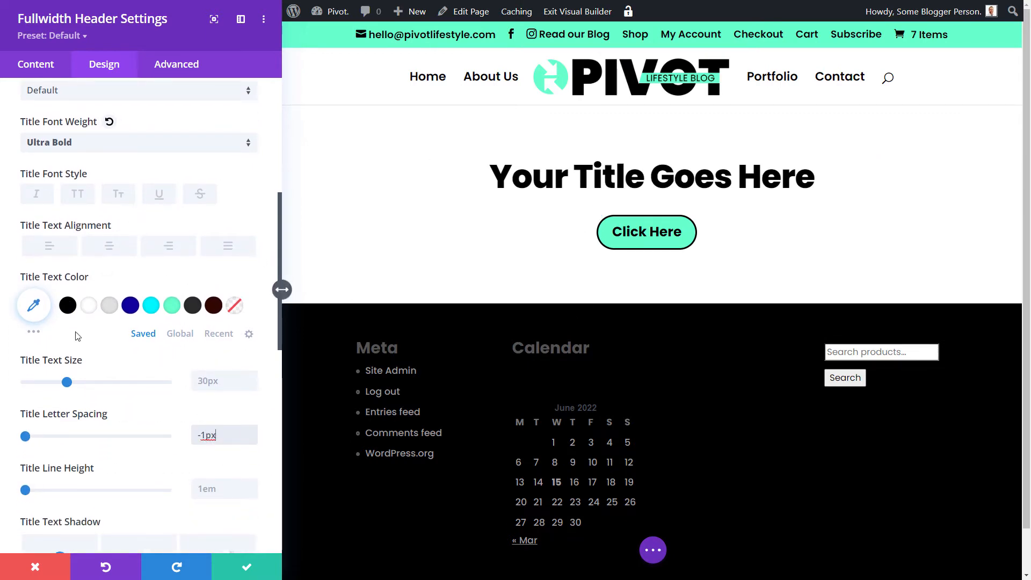
{"action": "left_click_drag", "start_coordinate": [68, 382], "coordinate": [133, 380]}
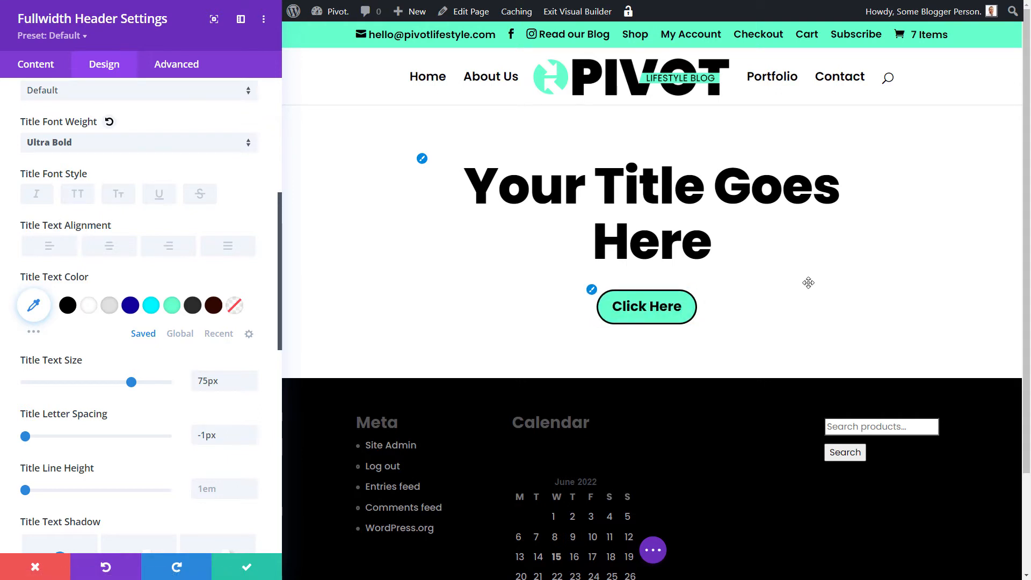
Replace the fullwidth header's placeholder title with "Cut Out Text Effect in Divi"
{"action": "left_click", "coordinate": [43, 71]}
{"action": "left_click", "coordinate": [50, 129]}
{"action": "left_click_drag", "start_coordinate": [116, 175], "coordinate": [5, 175]}
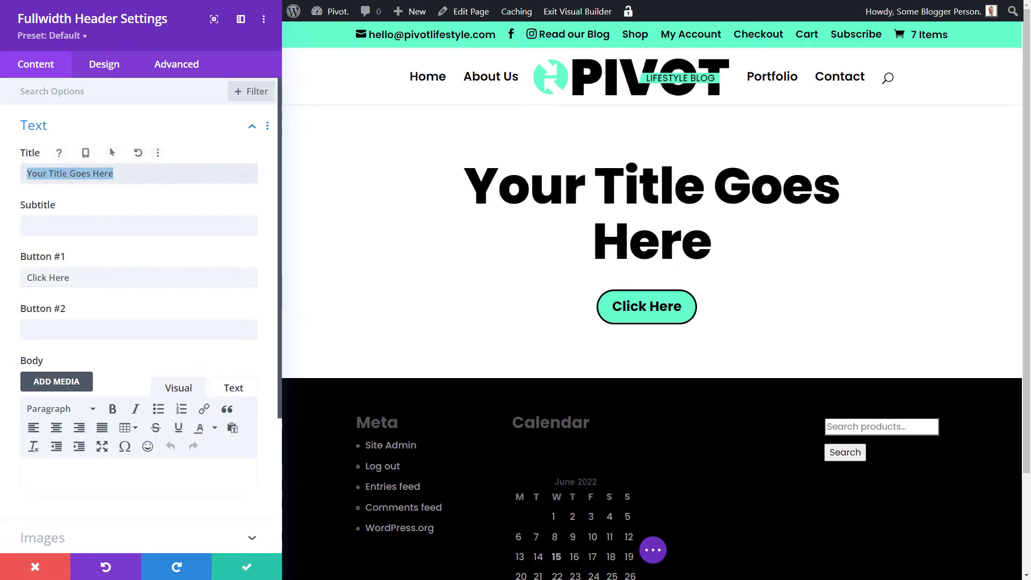
{"action": "type", "text": "Cut out"}
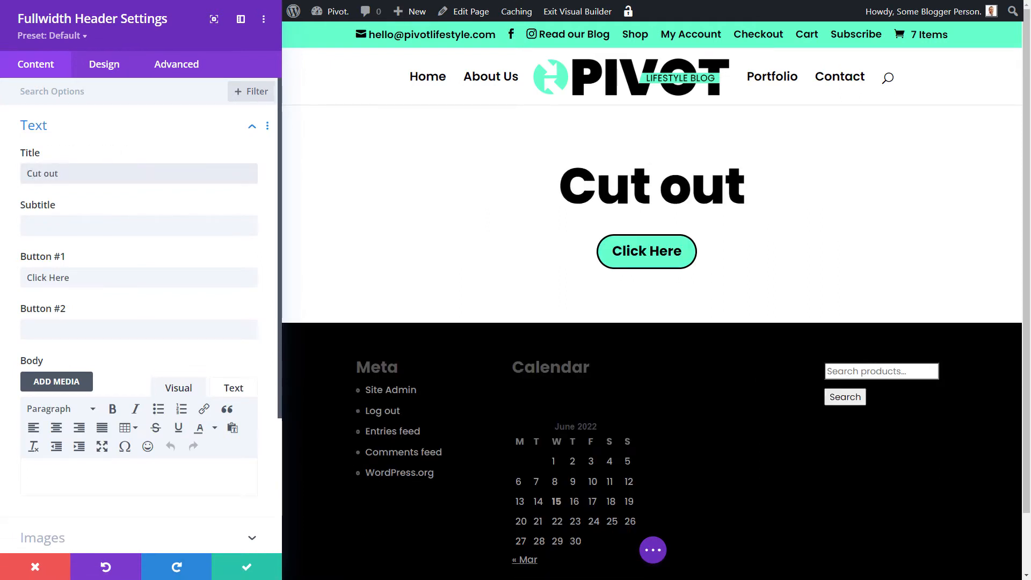
{"action": "key", "text": "BackSpace"}
{"action": "key", "text": "BackSpace"}
{"action": "key", "text": "BackSpace"}
{"action": "key", "text": "BackSpace"}
{"action": "type", "text": "Out Te"}
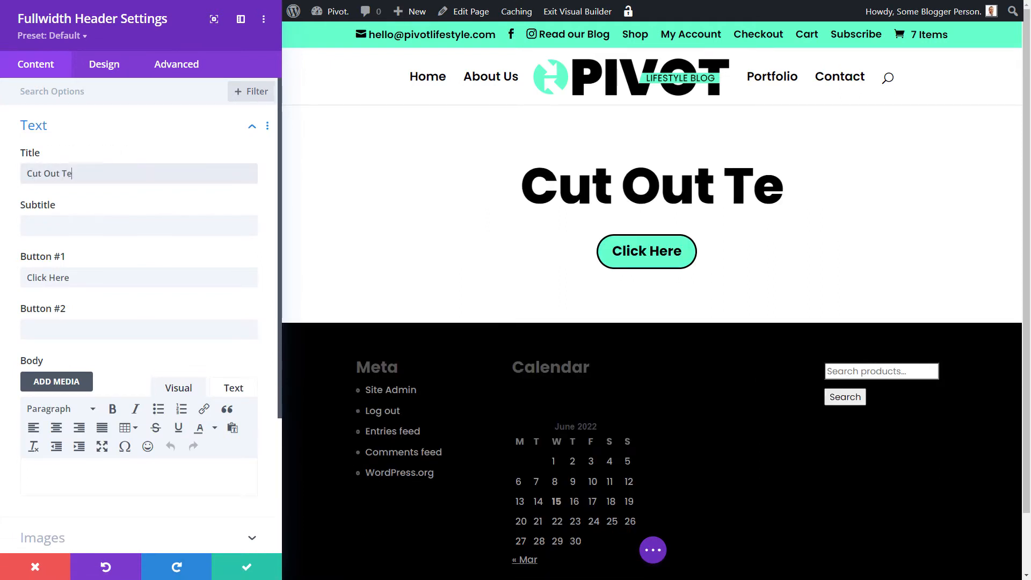
{"action": "type", "text": "xt Effect"}
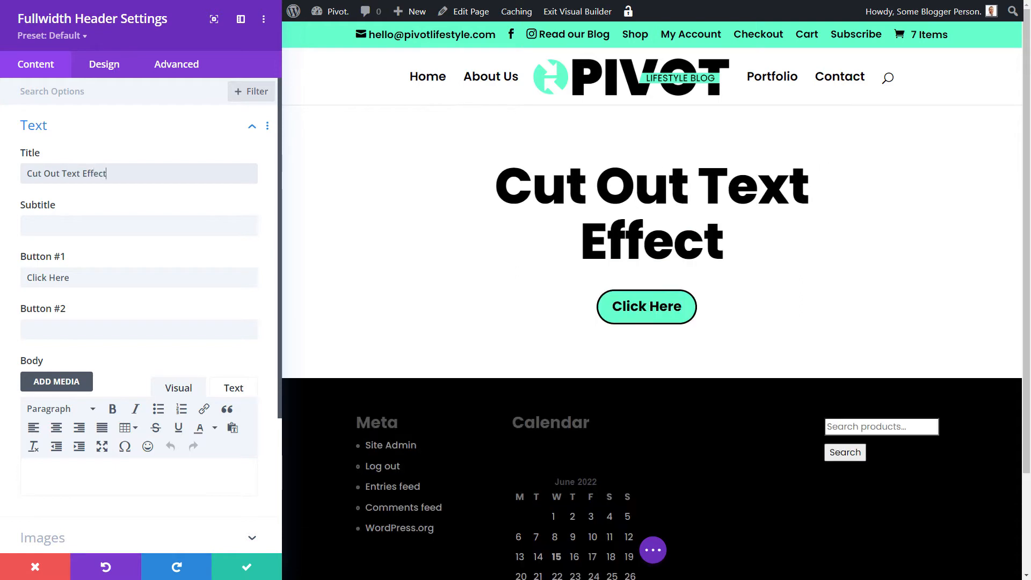
{"action": "type", "text": "ivi"}
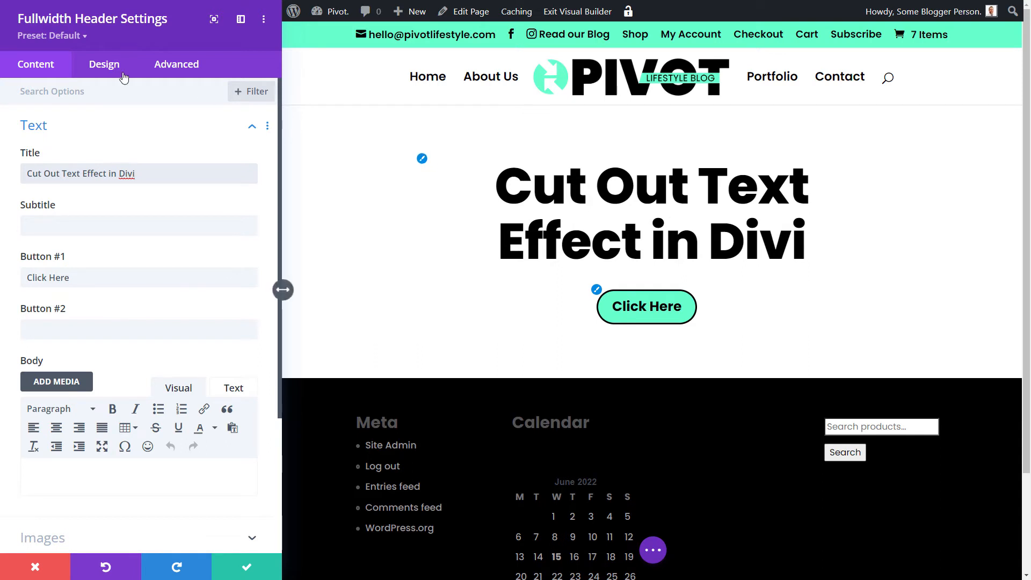
Set the blend mode in the fullwidth header's filters to Screen
{"action": "left_click", "coordinate": [100, 66]}
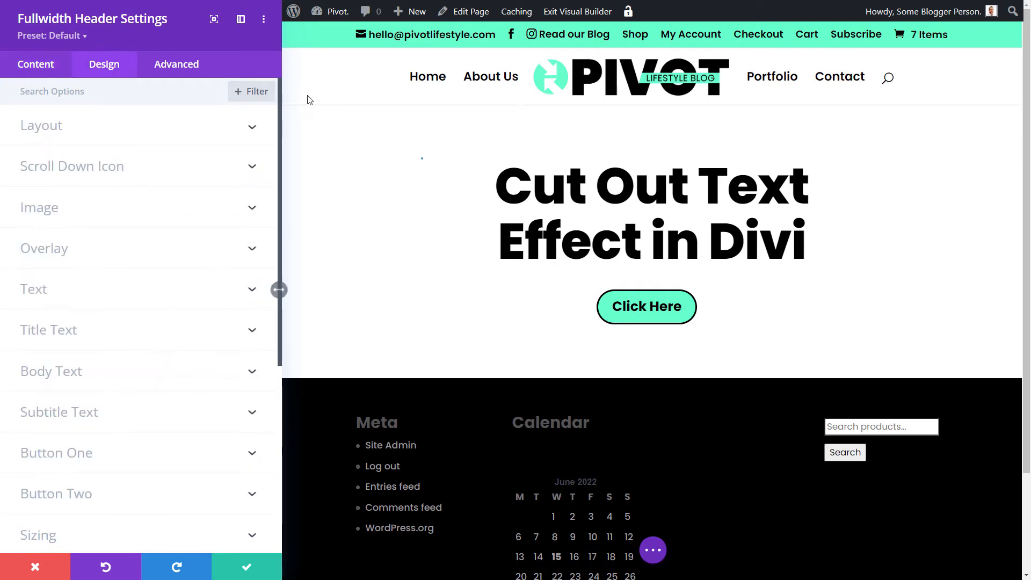
{"action": "scroll", "coordinate": [151, 324], "scroll_direction": "down", "scroll_amount": 3}
{"action": "scroll", "coordinate": [151, 325], "scroll_direction": "down", "scroll_amount": 3}
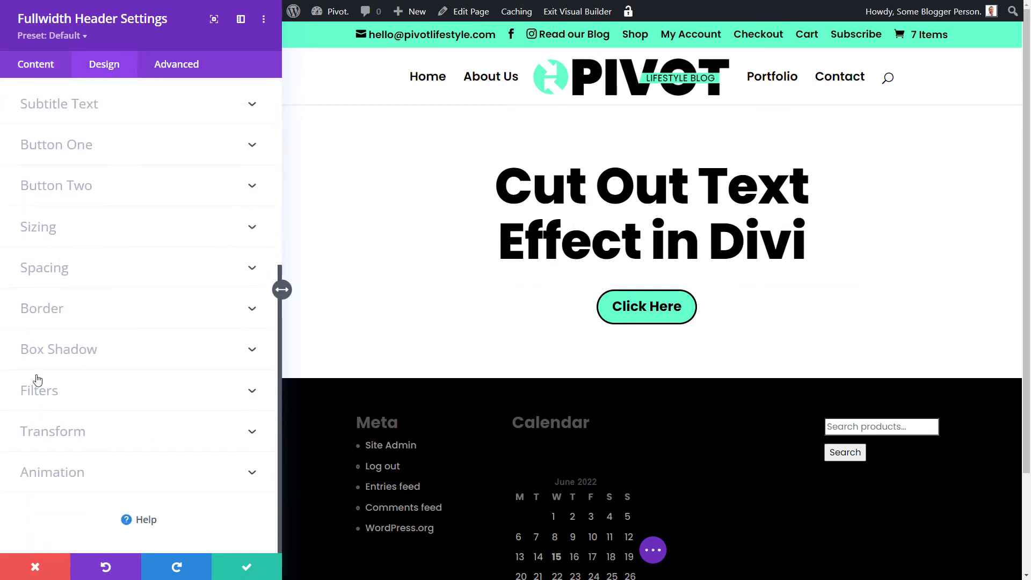
{"action": "left_click", "coordinate": [43, 392]}
{"action": "scroll", "coordinate": [56, 387], "scroll_direction": "down", "scroll_amount": 6}
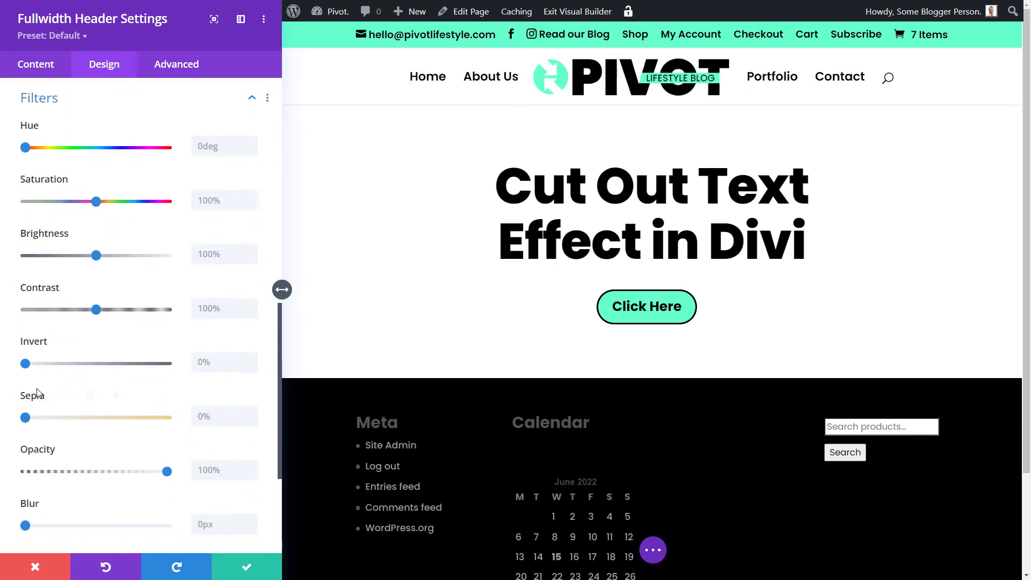
{"action": "scroll", "coordinate": [55, 377], "scroll_direction": "down", "scroll_amount": 2}
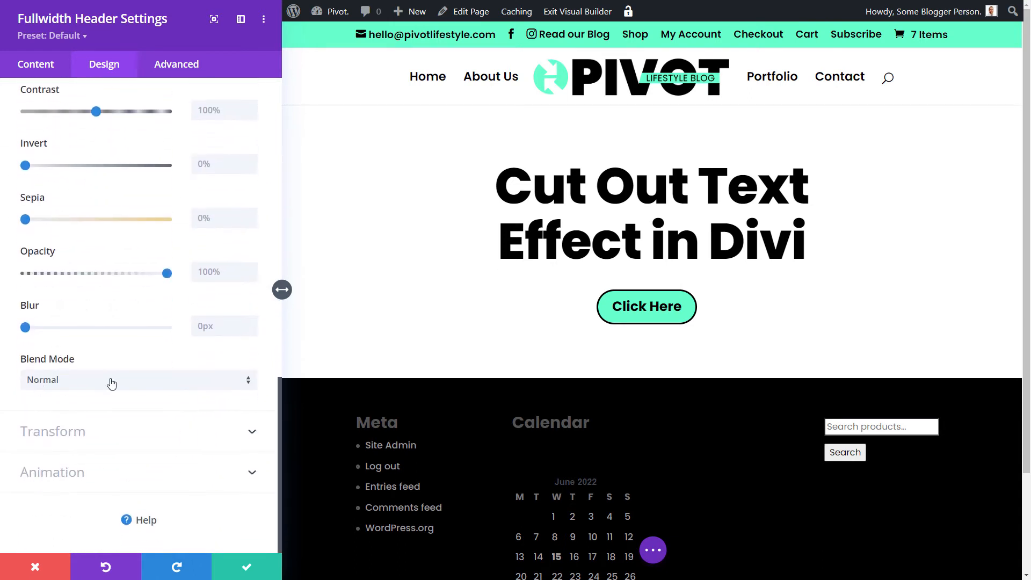
{"action": "left_click", "coordinate": [47, 382]}
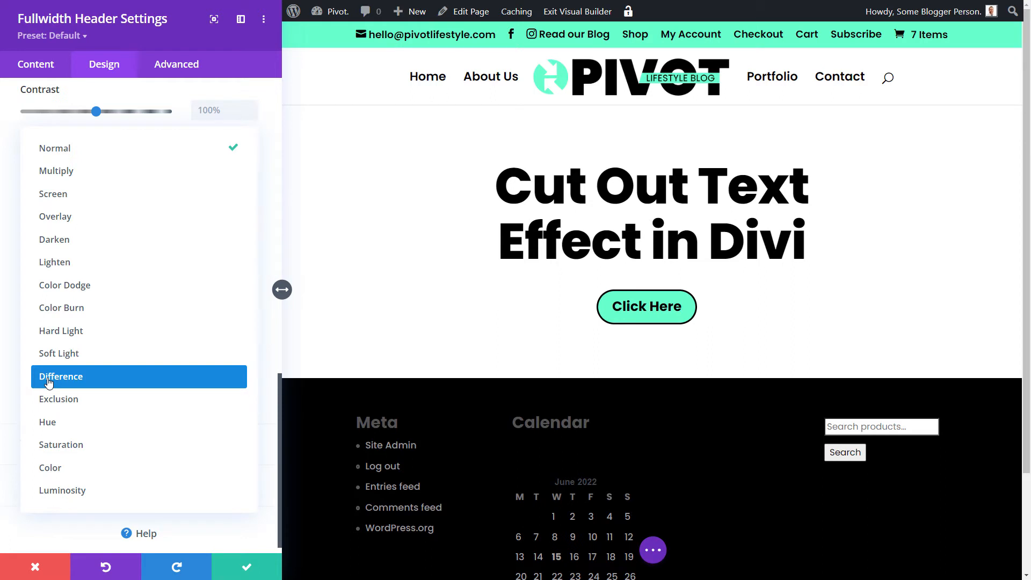
{"action": "left_click", "coordinate": [67, 195]}
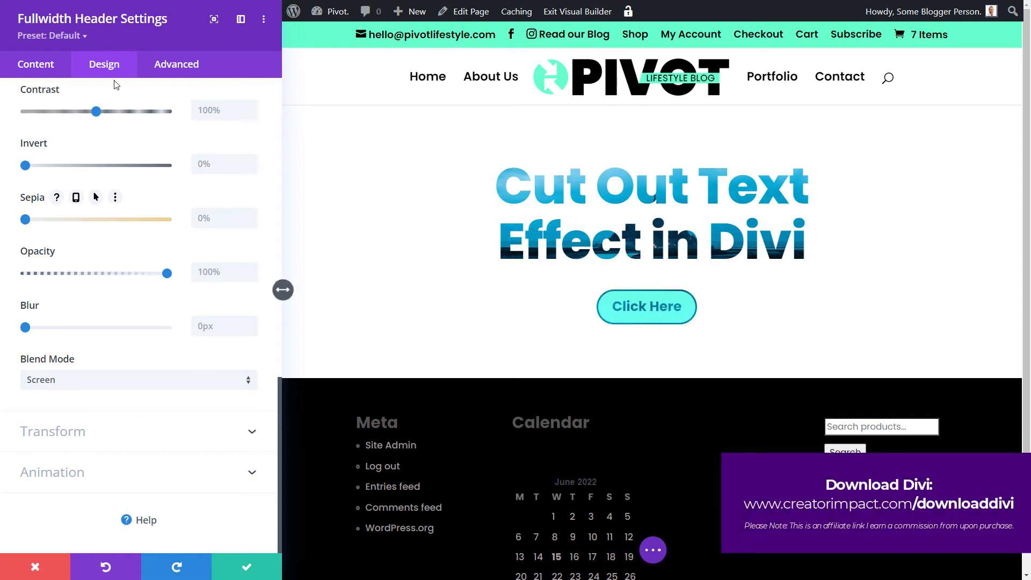
Set the header's title text color to the saved black swatch
{"action": "left_click_drag", "start_coordinate": [280, 384], "coordinate": [286, 97]}
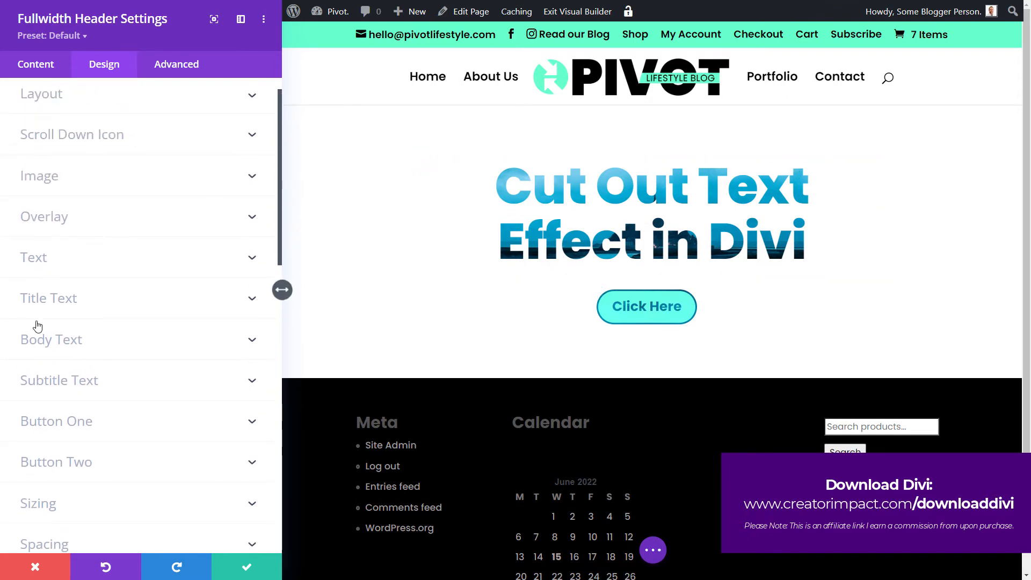
{"action": "left_click", "coordinate": [30, 301]}
{"action": "scroll", "coordinate": [72, 275], "scroll_direction": "down", "scroll_amount": 3}
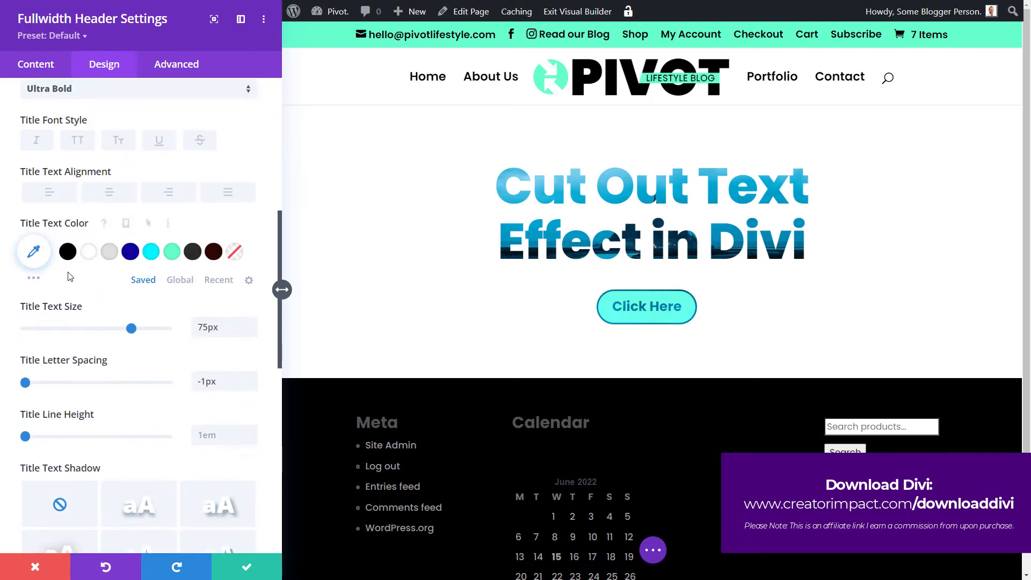
{"action": "left_click", "coordinate": [68, 252]}
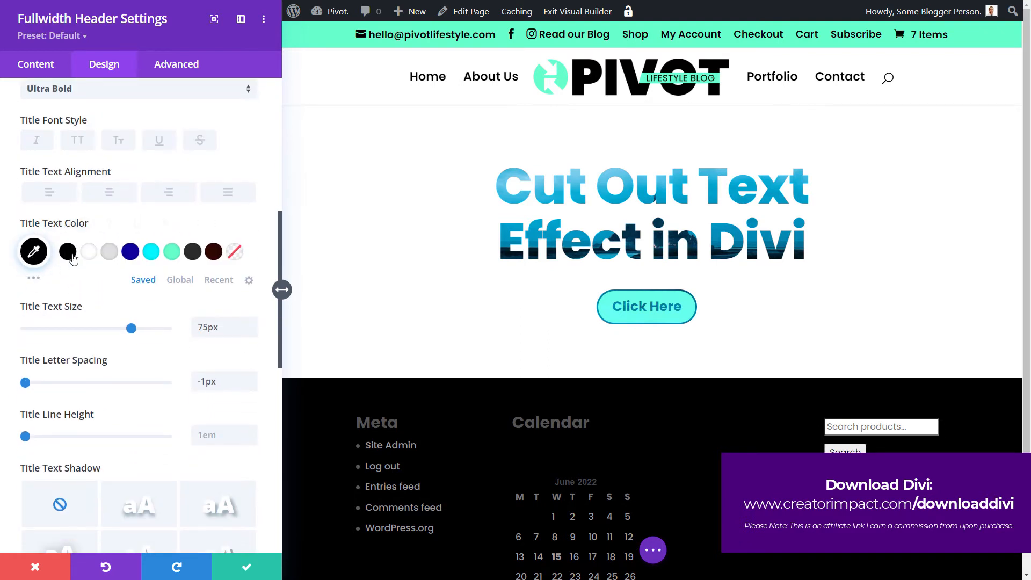
Try a lighter gray as a custom title text color and darken it back to #0a0a0a
{"action": "left_click", "coordinate": [30, 252]}
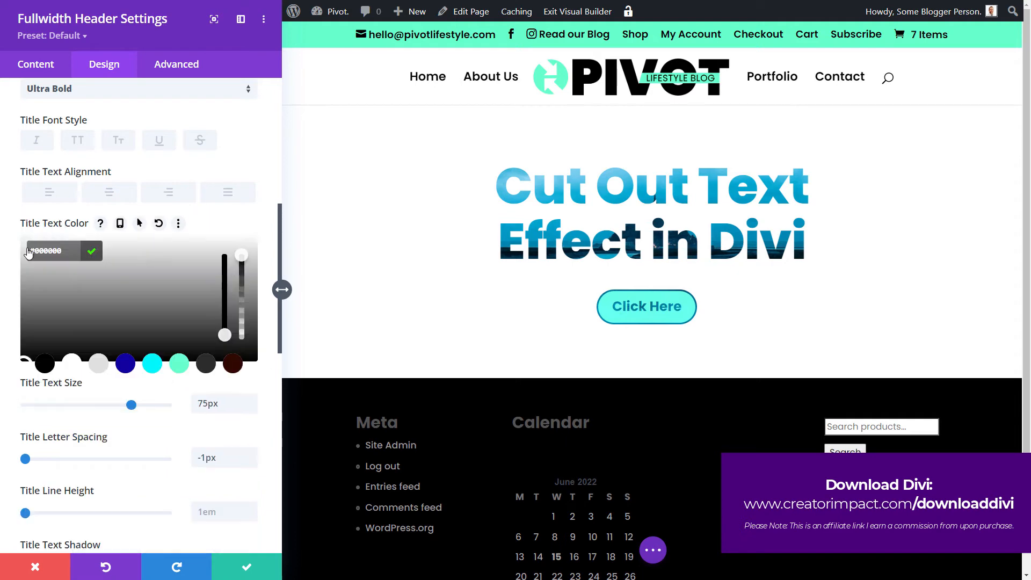
{"action": "left_click_drag", "start_coordinate": [28, 332], "coordinate": [25, 276]}
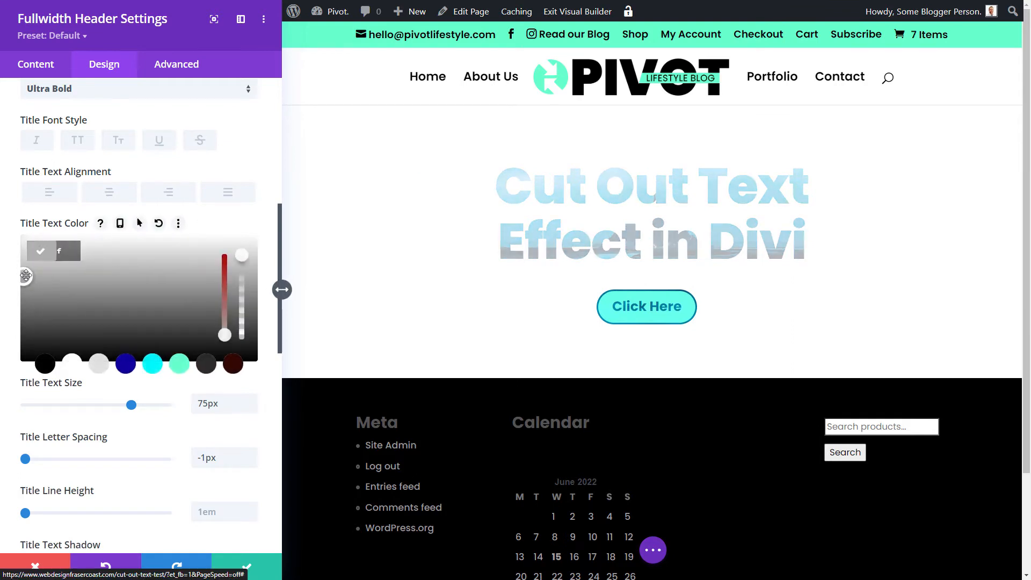
{"action": "left_click", "coordinate": [26, 276]}
{"action": "left_click_drag", "start_coordinate": [25, 277], "coordinate": [24, 358]}
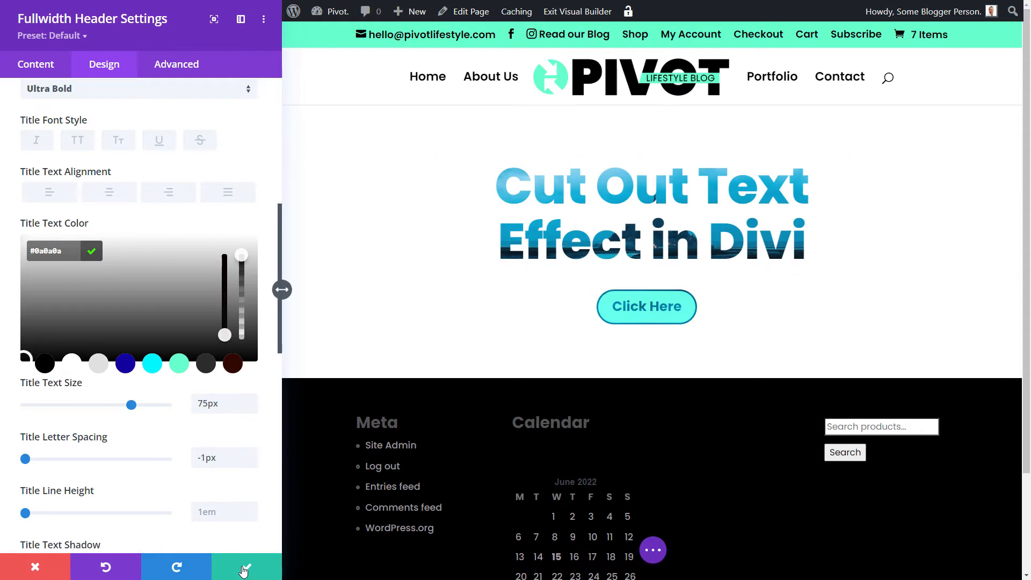
Check the fullwidth header's background color options and save the header settings
{"action": "left_click", "coordinate": [35, 63]}
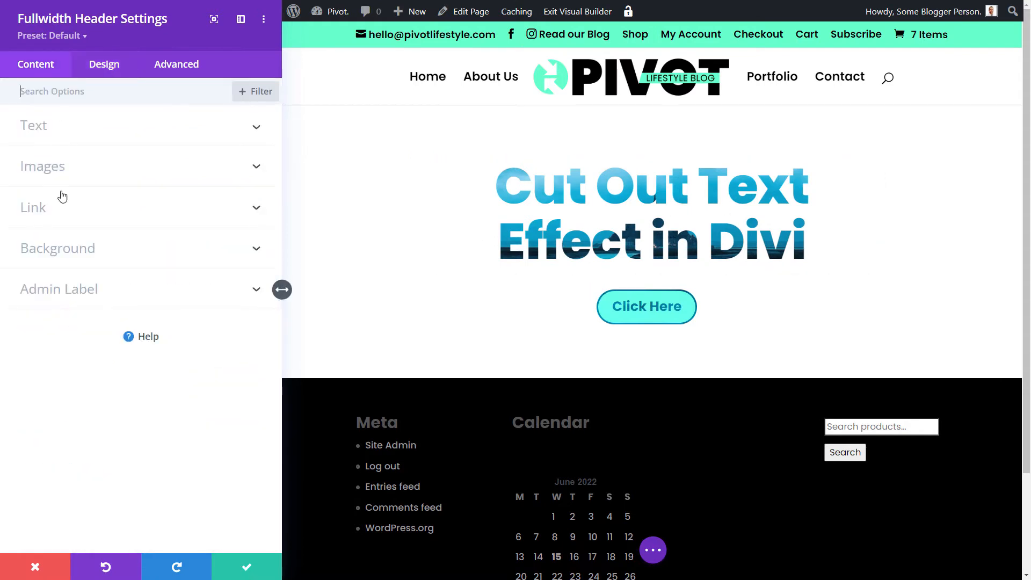
{"action": "left_click", "coordinate": [75, 249]}
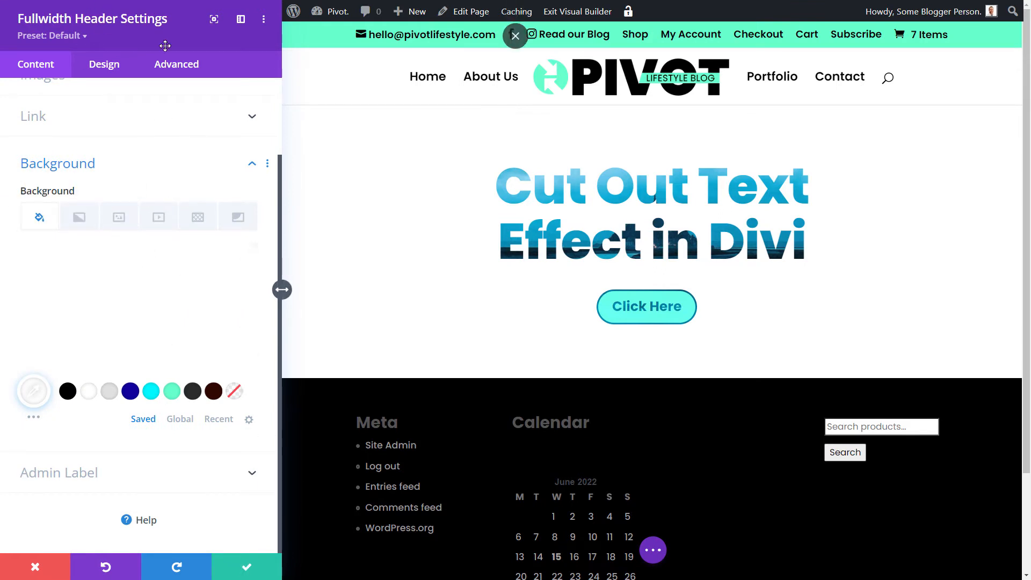
{"action": "left_click", "coordinate": [236, 573]}
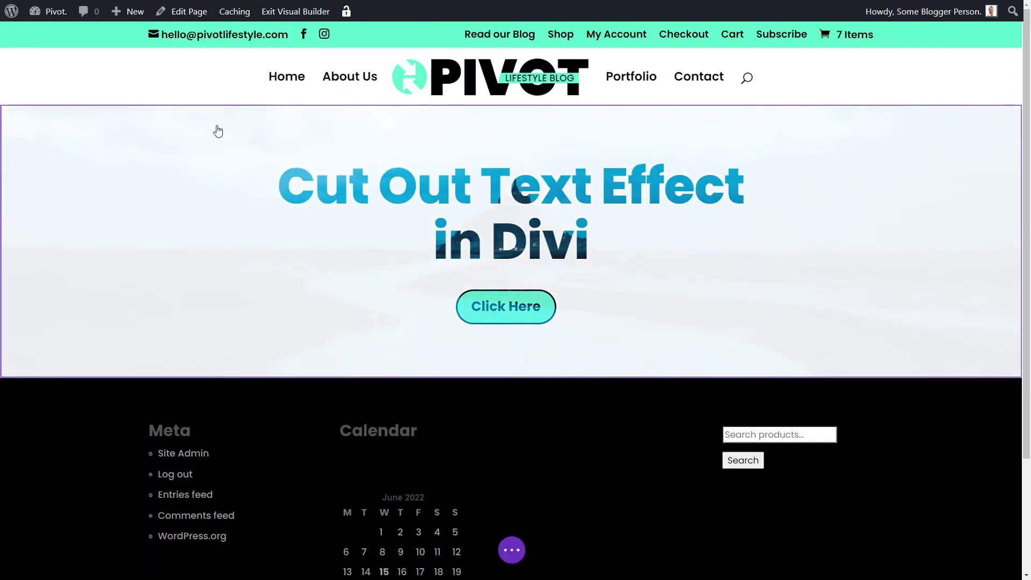
Enable the parallax effect on the fullwidth section's background image, save the section settings and preview the page
{"action": "mouse_move", "coordinate": [48, 119]}
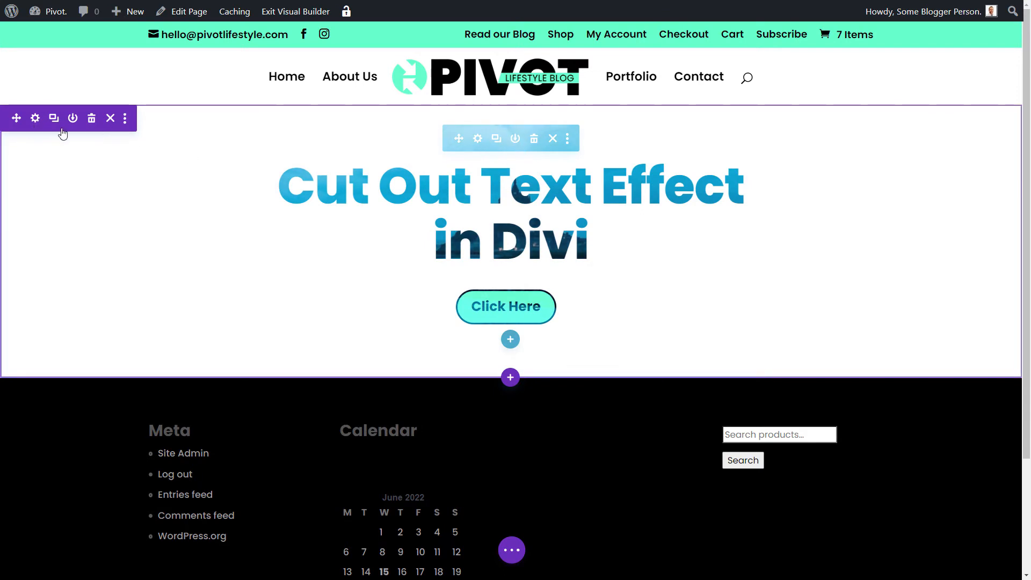
{"action": "left_click", "coordinate": [35, 118]}
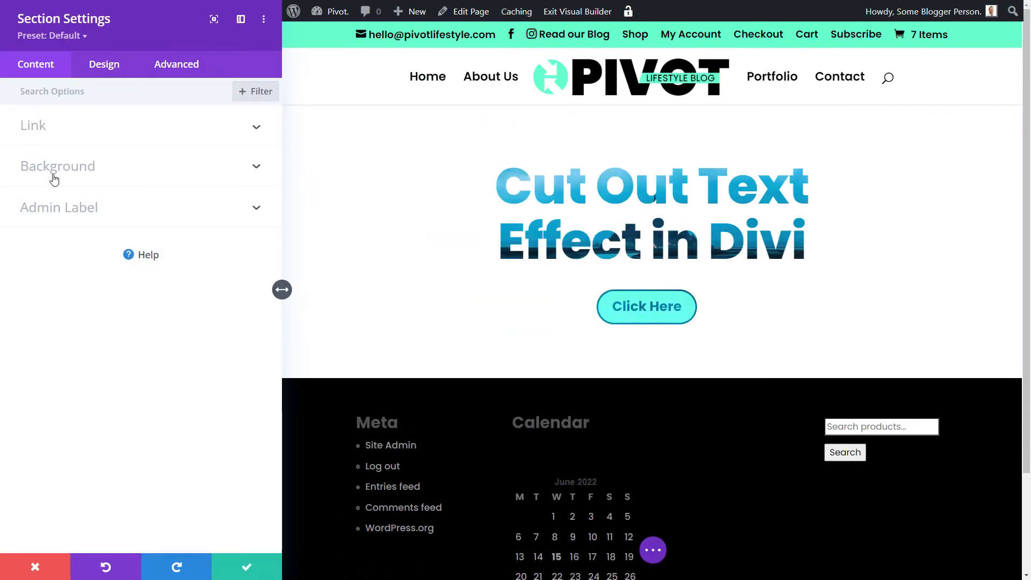
{"action": "left_click", "coordinate": [54, 179]}
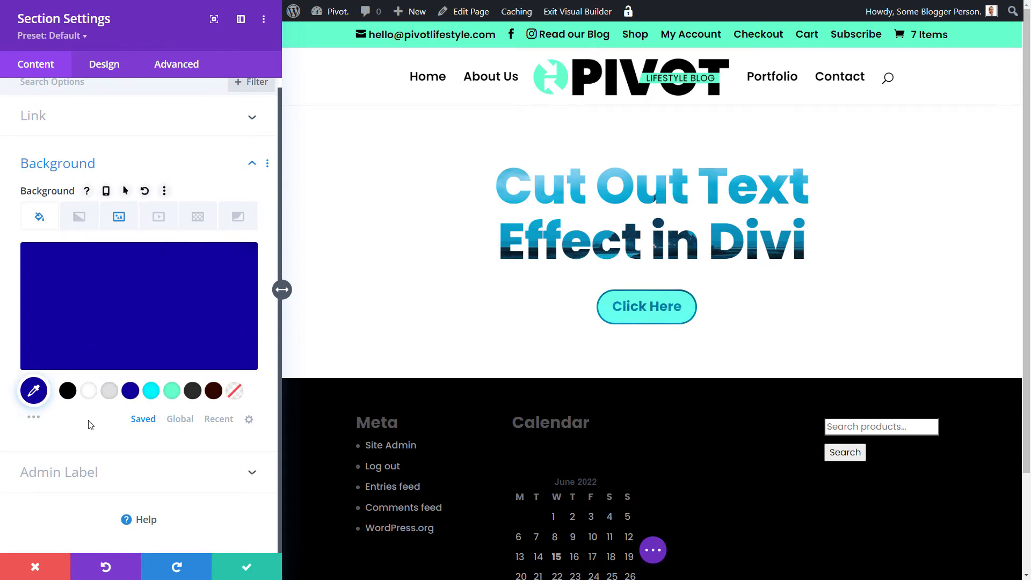
{"action": "left_click", "coordinate": [119, 217]}
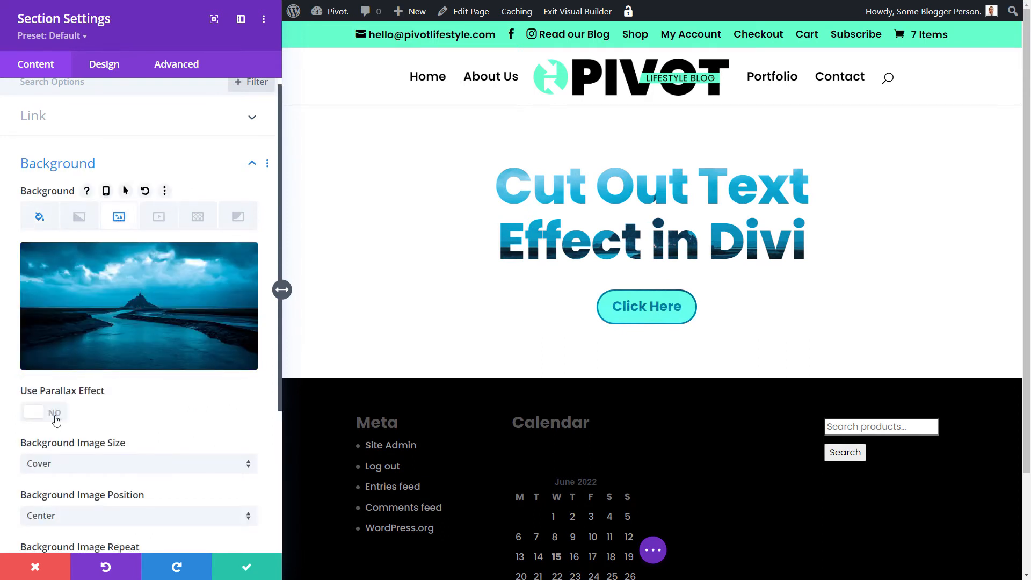
{"action": "left_click", "coordinate": [56, 419]}
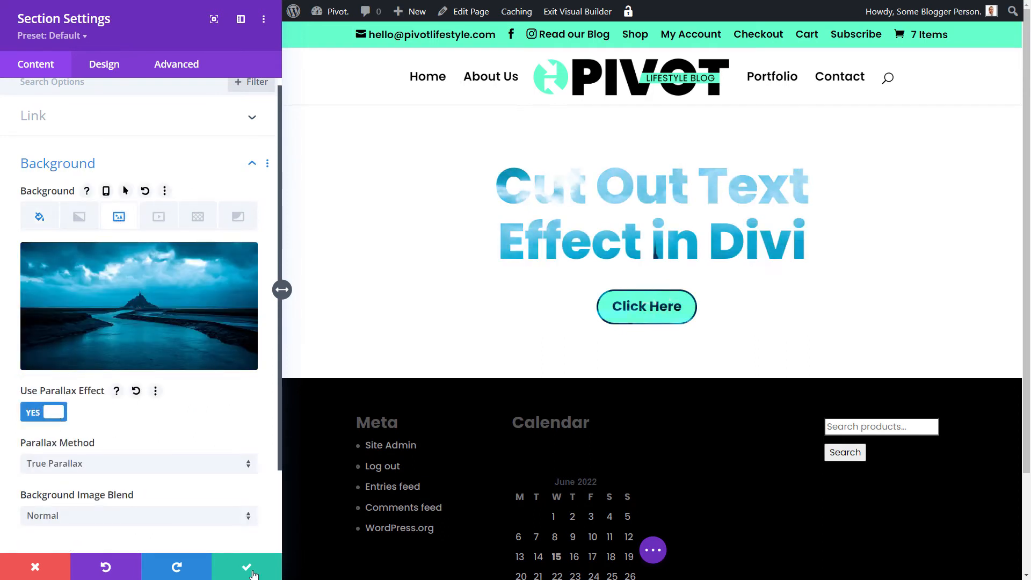
{"action": "left_click", "coordinate": [253, 572]}
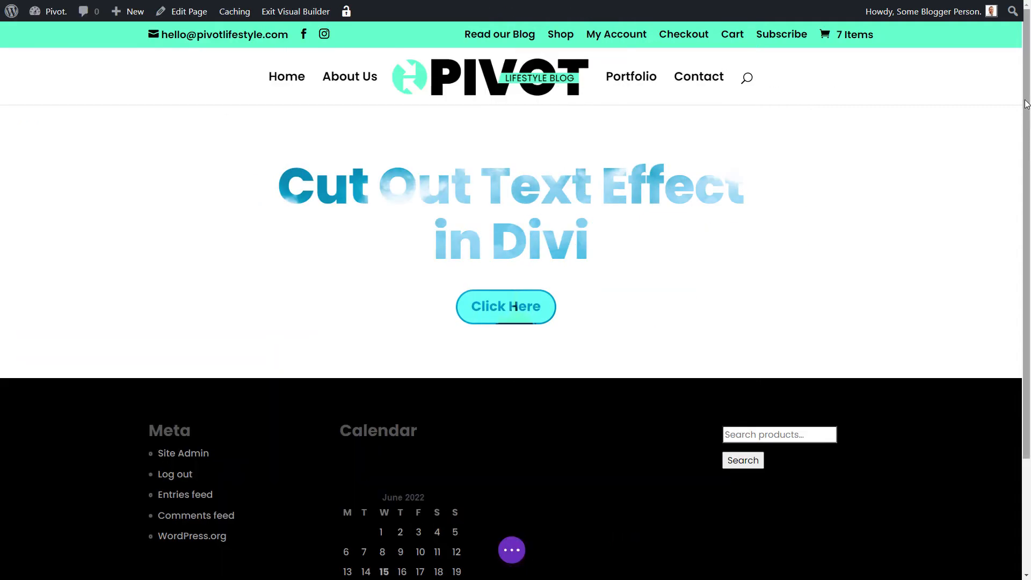
{"action": "mouse_move", "coordinate": [1026, 104]}
{"action": "left_mouse_down"}
{"action": "mouse_move", "coordinate": [1028, 201]}
{"action": "mouse_move", "coordinate": [1026, 104]}
{"action": "left_mouse_up"}
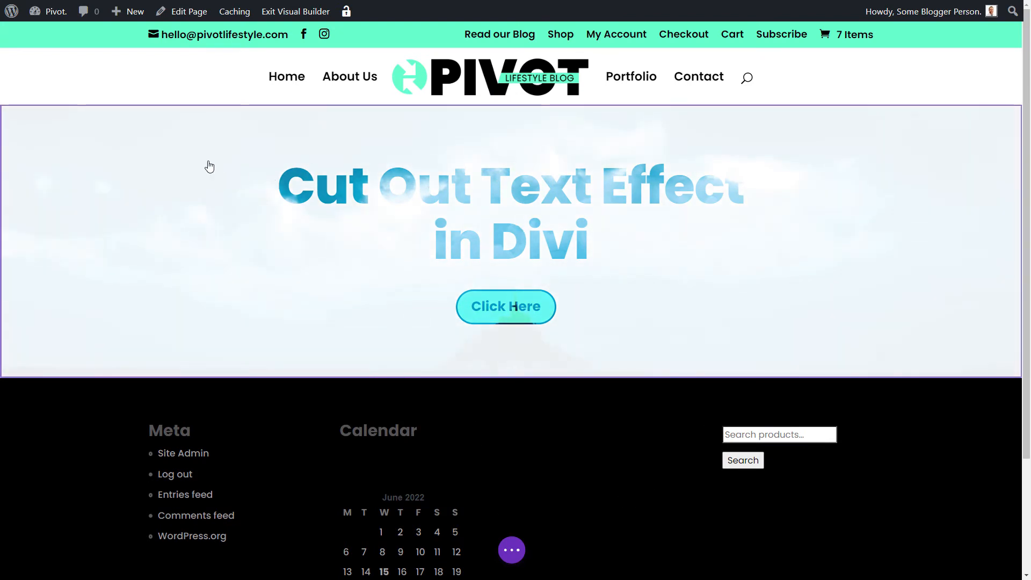
Add a background gradient to the fullwidth section in its settings
{"action": "left_click", "coordinate": [209, 167]}
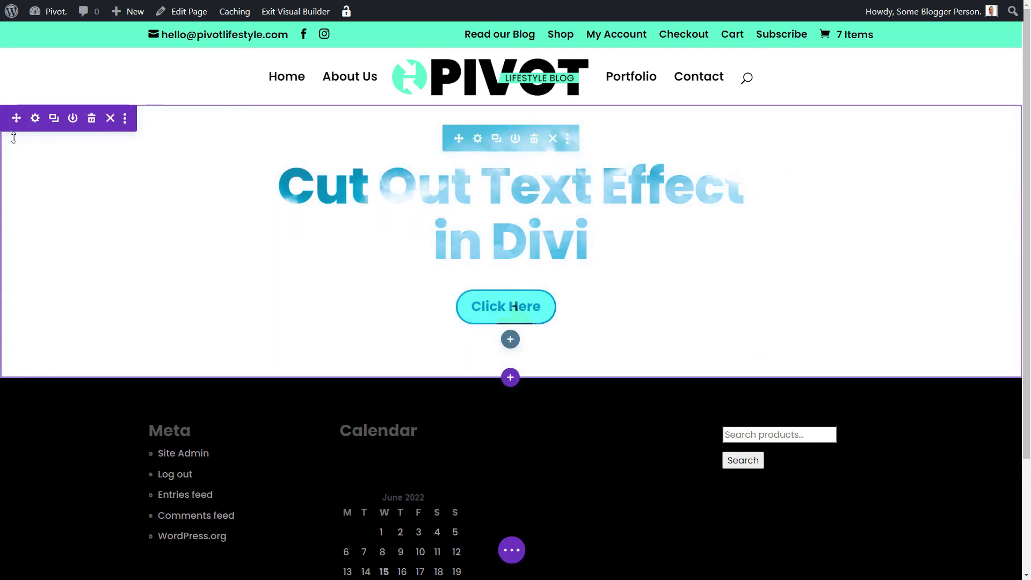
{"action": "left_click", "coordinate": [35, 119]}
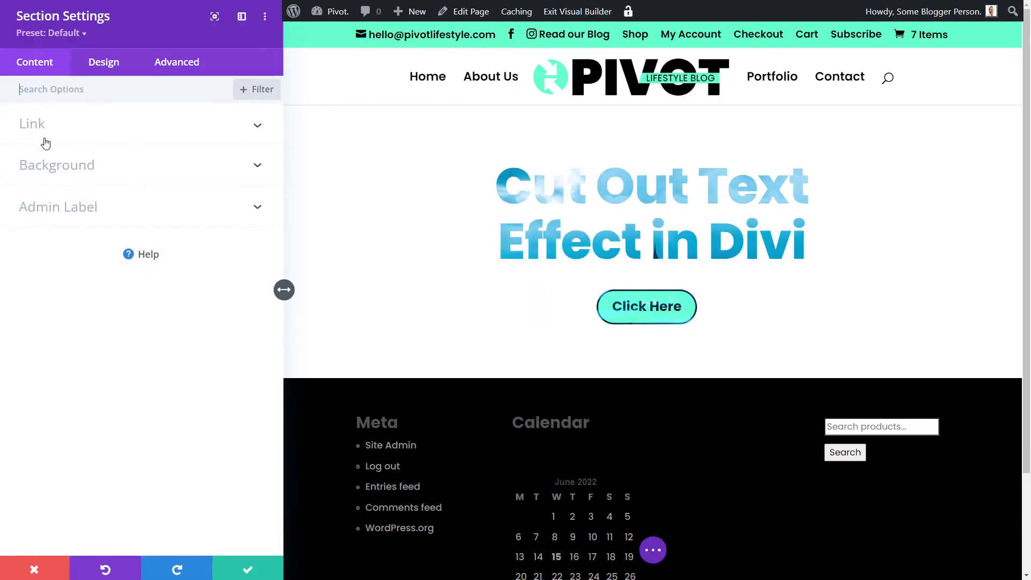
{"action": "left_click", "coordinate": [103, 172]}
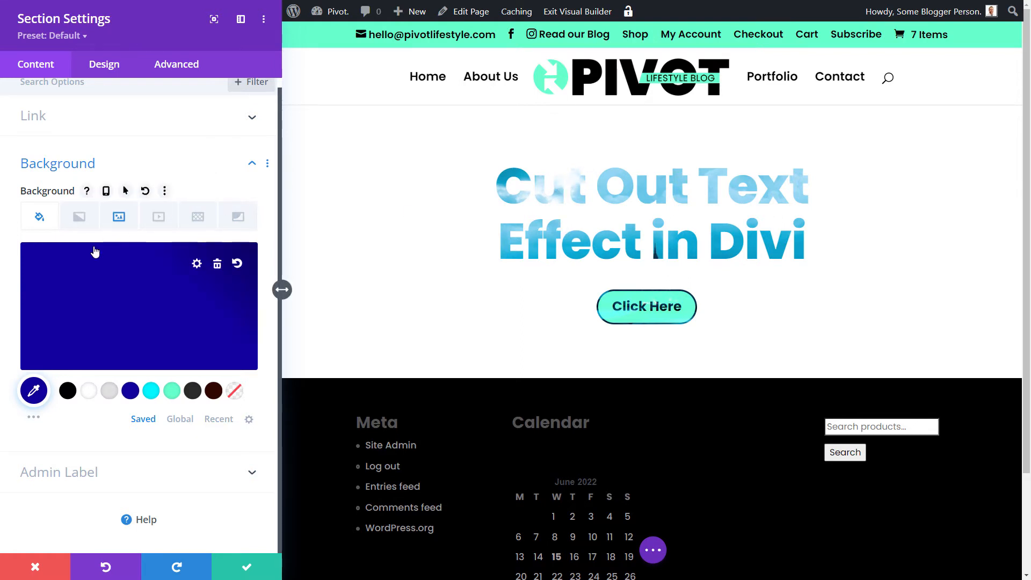
{"action": "left_click", "coordinate": [79, 217]}
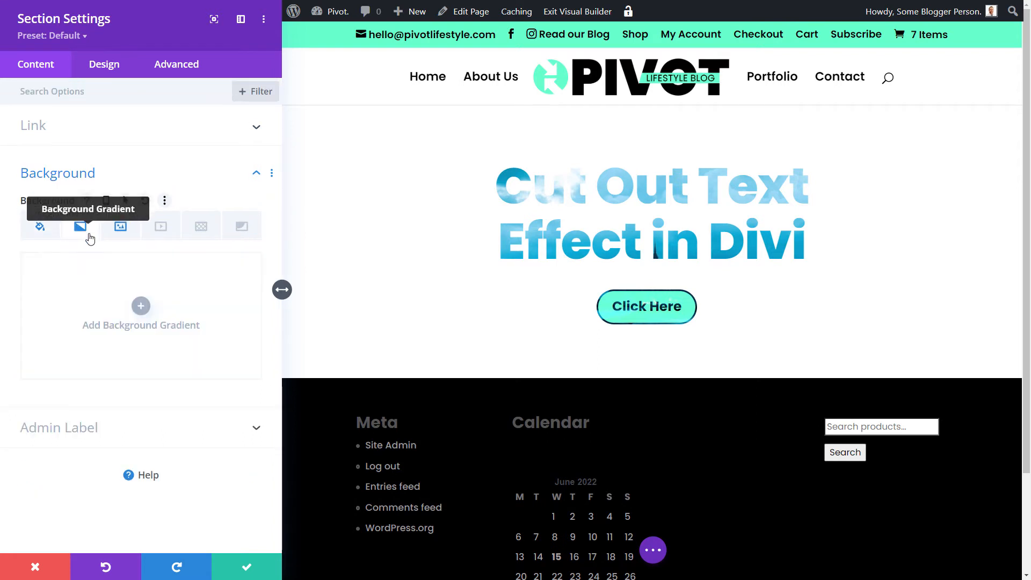
{"action": "left_click", "coordinate": [142, 308]}
{"action": "scroll", "coordinate": [107, 299], "scroll_direction": "down", "scroll_amount": 5}
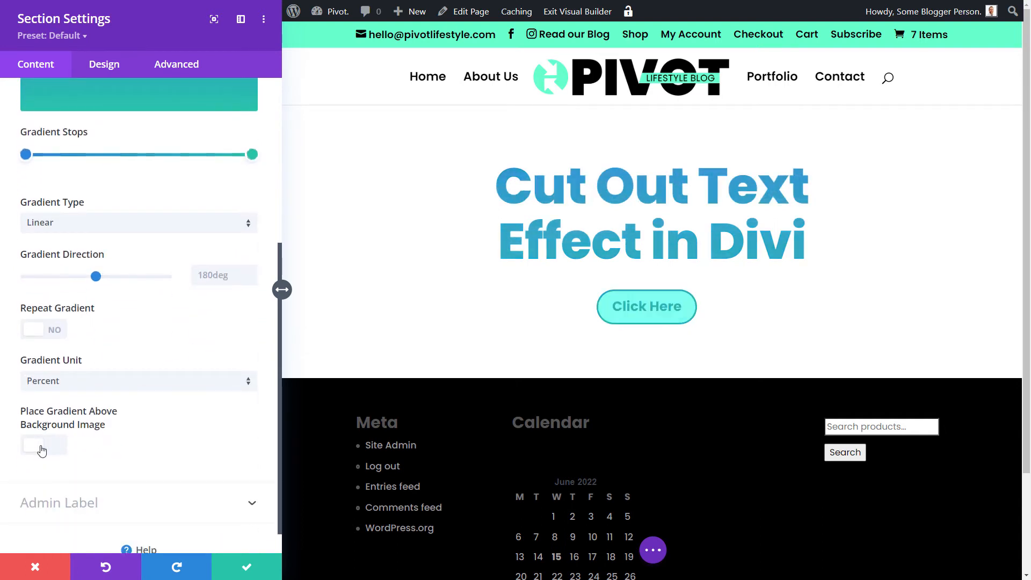
Place the gradient above the section's background image and set its first stop to a semi-transparent dark blue, rgba(7,44,86,0.34)
{"action": "left_click", "coordinate": [42, 446]}
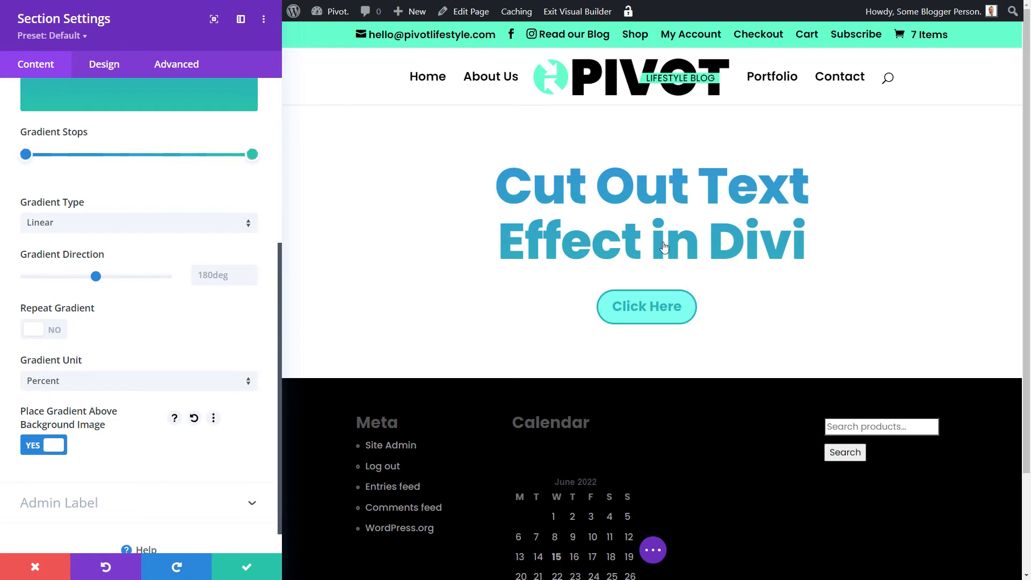
{"action": "scroll", "coordinate": [155, 258], "scroll_direction": "up", "scroll_amount": 4}
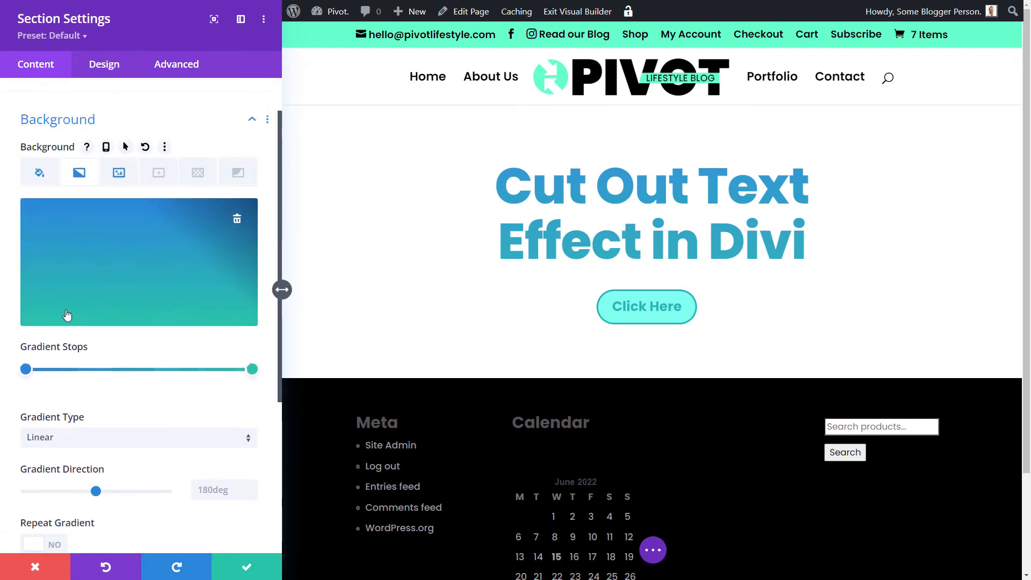
{"action": "left_click", "coordinate": [25, 369]}
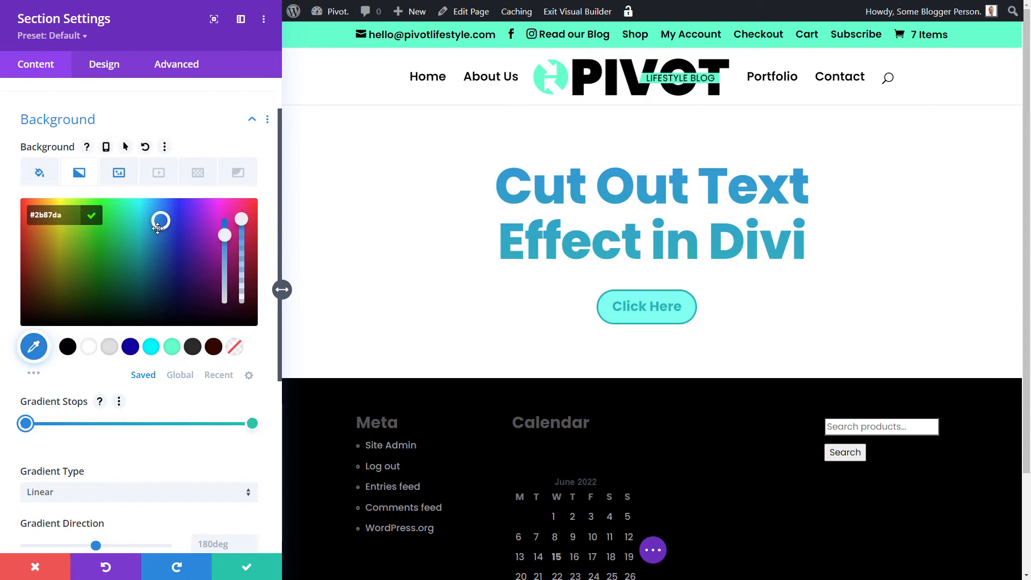
{"action": "left_click_drag", "start_coordinate": [160, 221], "coordinate": [165, 291]}
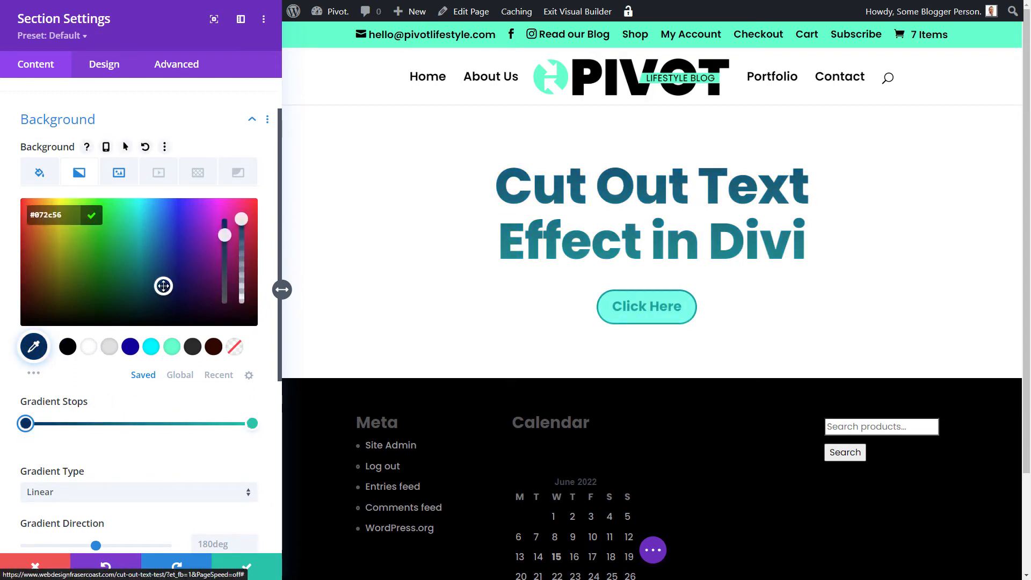
{"action": "left_click_drag", "start_coordinate": [243, 220], "coordinate": [243, 283]}
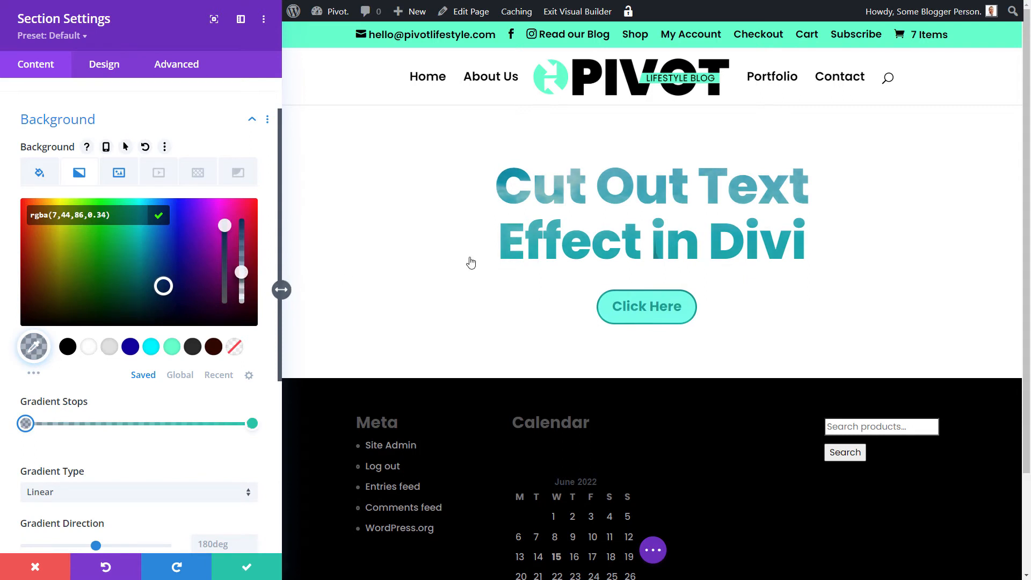
Darken the gradient's second stop to #0d564e and lower its opacity so the background image shows through
{"action": "left_click", "coordinate": [252, 424]}
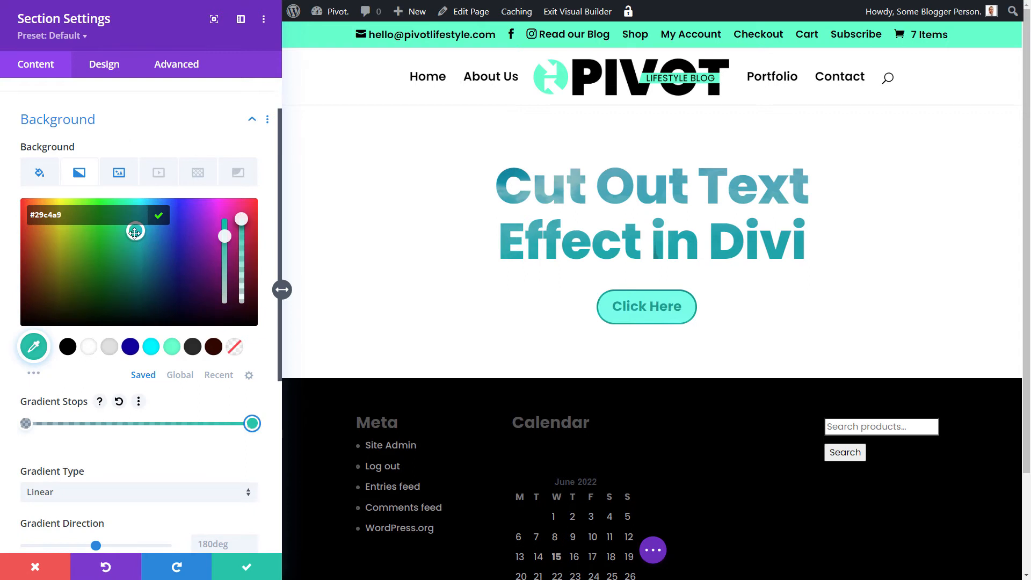
{"action": "left_click_drag", "start_coordinate": [135, 232], "coordinate": [137, 285]}
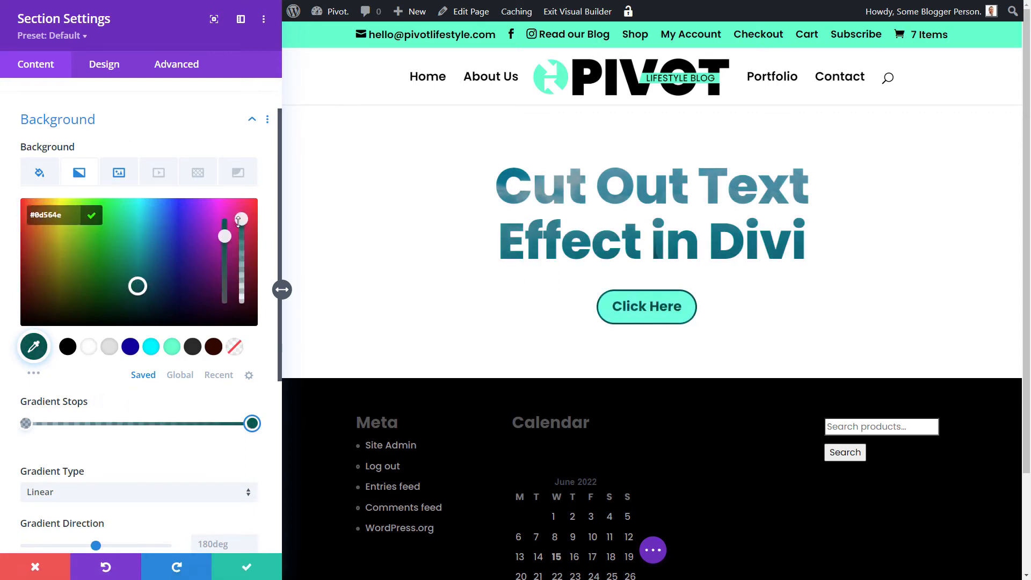
{"action": "left_click_drag", "start_coordinate": [238, 222], "coordinate": [242, 290]}
Switch the gradient's placement above the background image off and back on to compare both looks
{"action": "scroll", "coordinate": [52, 424], "scroll_direction": "down", "scroll_amount": 6}
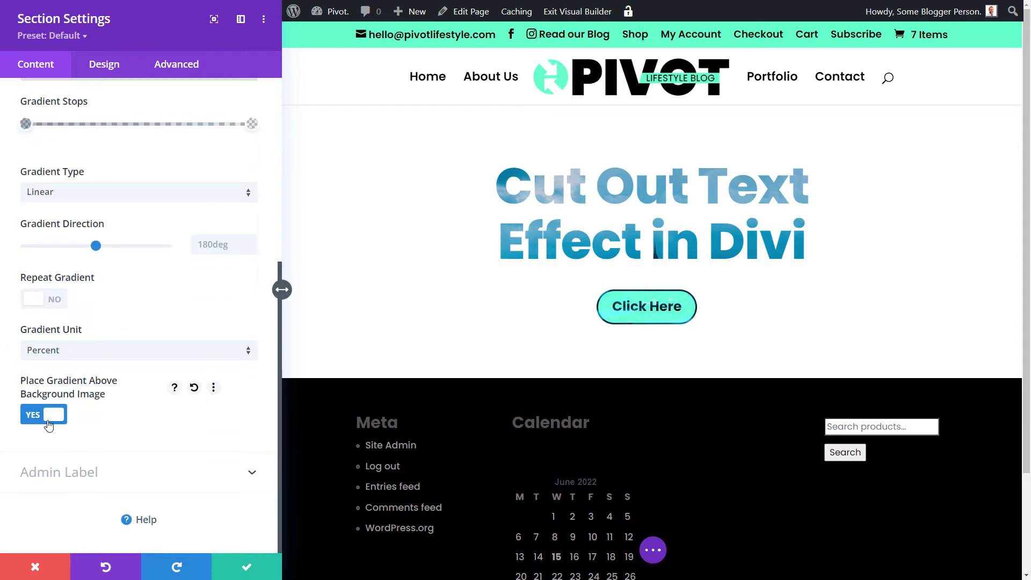
{"action": "left_click", "coordinate": [48, 422]}
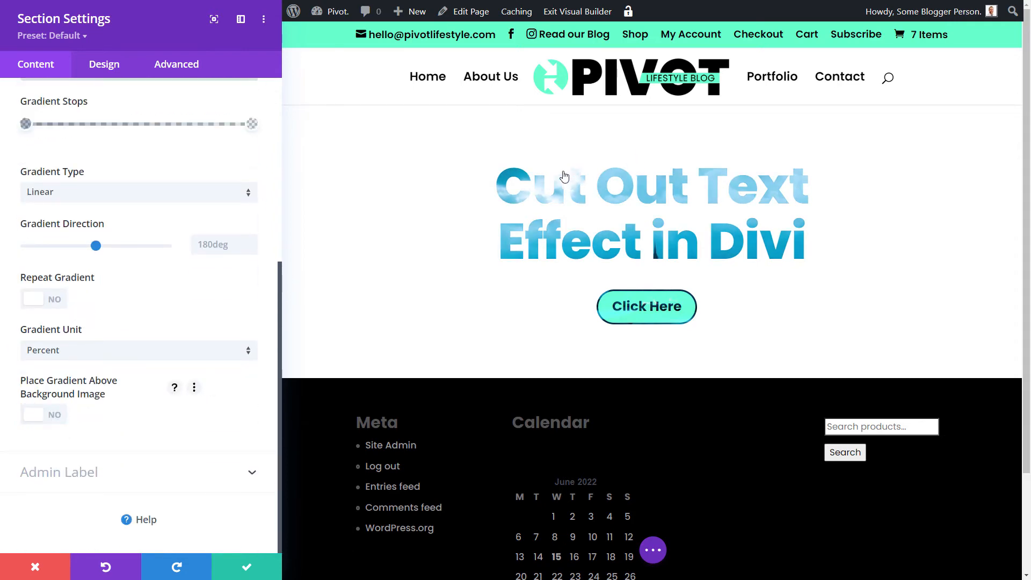
{"action": "left_click", "coordinate": [46, 415]}
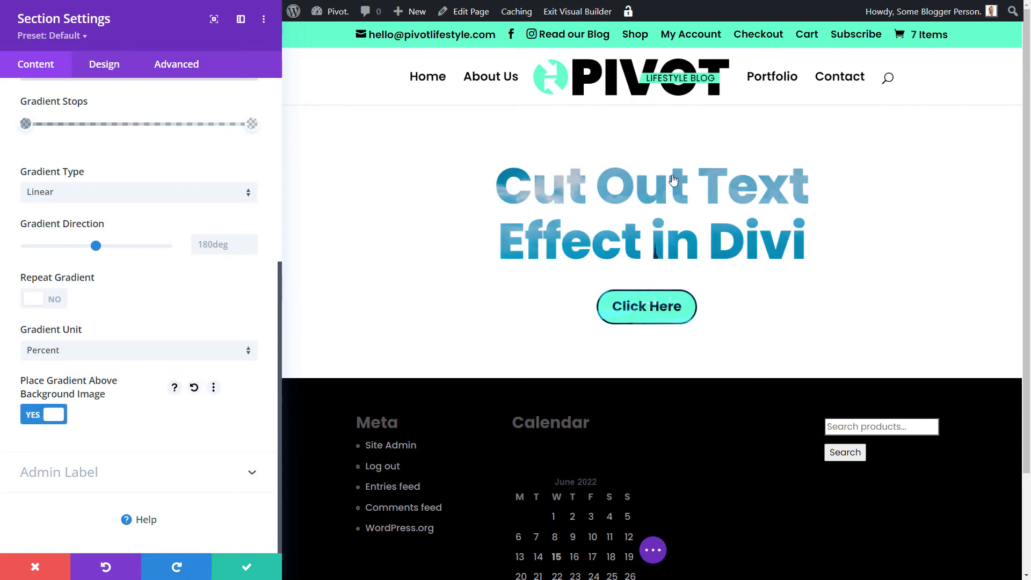
Preview the parallax effect with the gradient overlay on the page and save the section settings
{"action": "scroll", "coordinate": [685, 234], "scroll_direction": "down", "scroll_amount": 3}
{"action": "left_click_drag", "start_coordinate": [1028, 235], "coordinate": [1030, 135]}
{"action": "scroll", "coordinate": [652, 300], "scroll_direction": "down", "scroll_amount": 1}
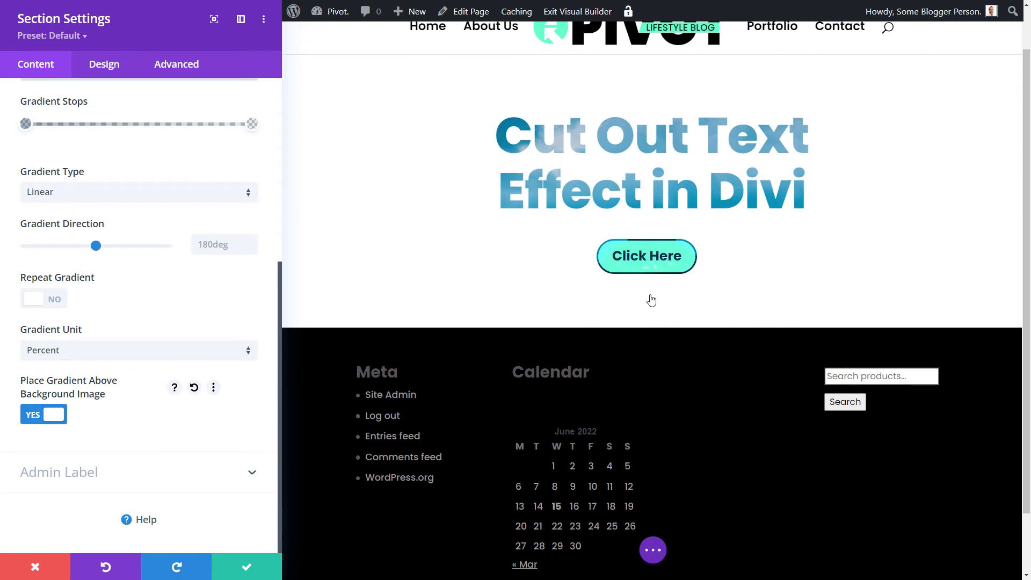
{"action": "left_click_drag", "start_coordinate": [1028, 223], "coordinate": [1030, 178]}
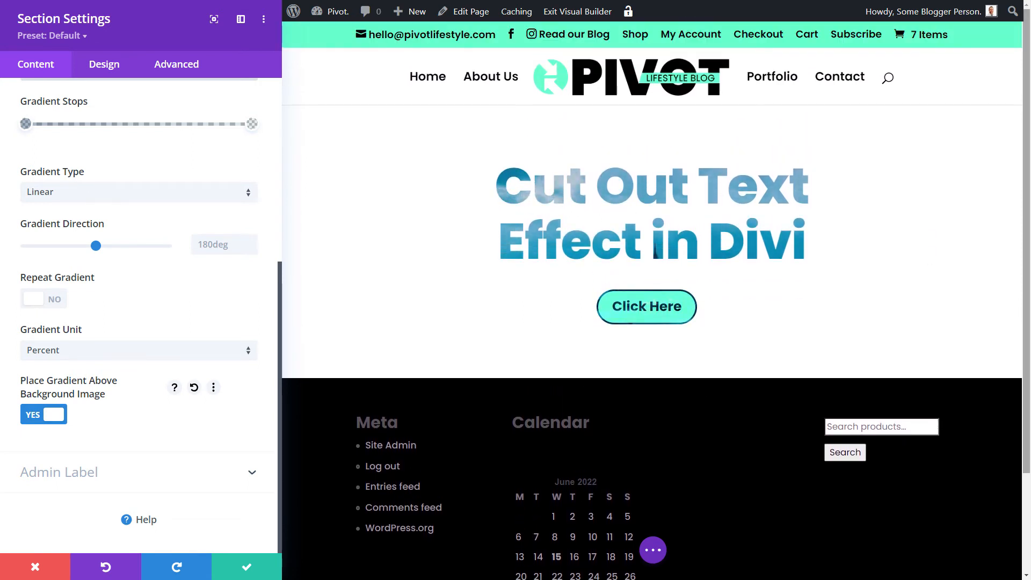
{"action": "left_click", "coordinate": [254, 569]}
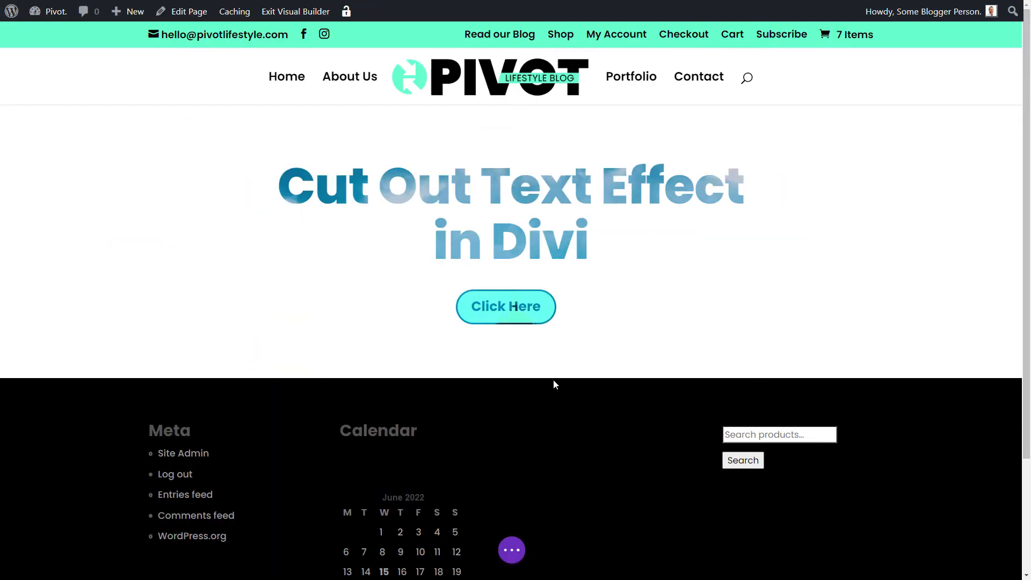
{"action": "scroll", "coordinate": [727, 168], "scroll_direction": "down", "scroll_amount": 2}
{"action": "scroll", "coordinate": [727, 167], "scroll_direction": "up", "scroll_amount": 2}
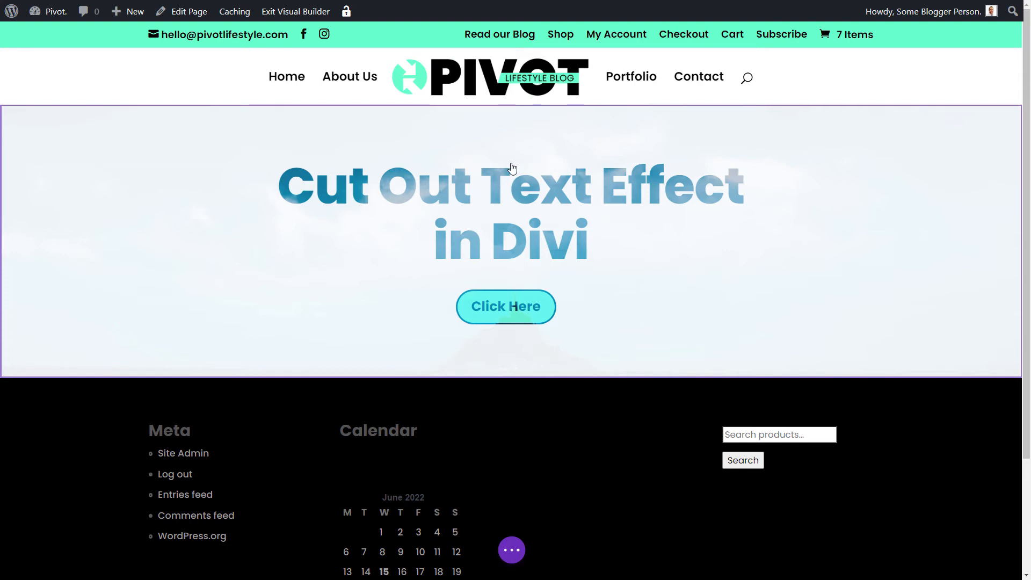
Reopen the fullwidth section's background gradient settings and disable placing the gradient above the background image
{"action": "mouse_move", "coordinate": [512, 168]}
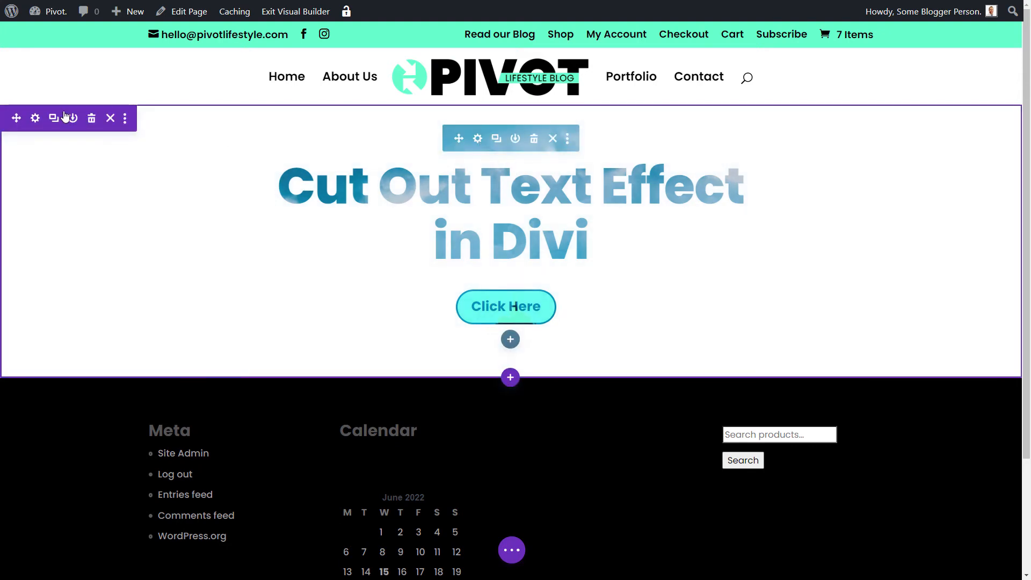
{"action": "left_click", "coordinate": [35, 119]}
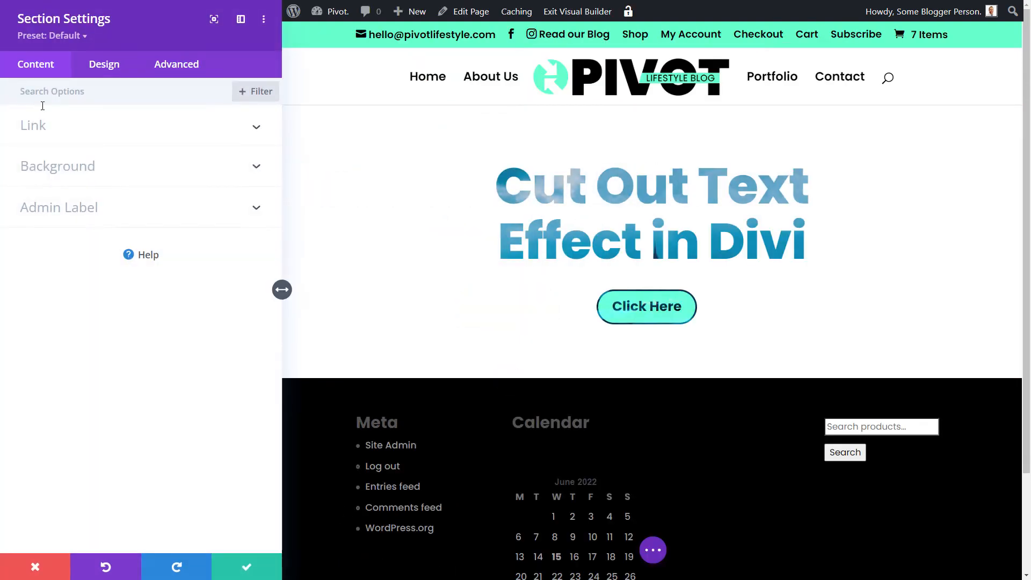
{"action": "left_click", "coordinate": [55, 167]}
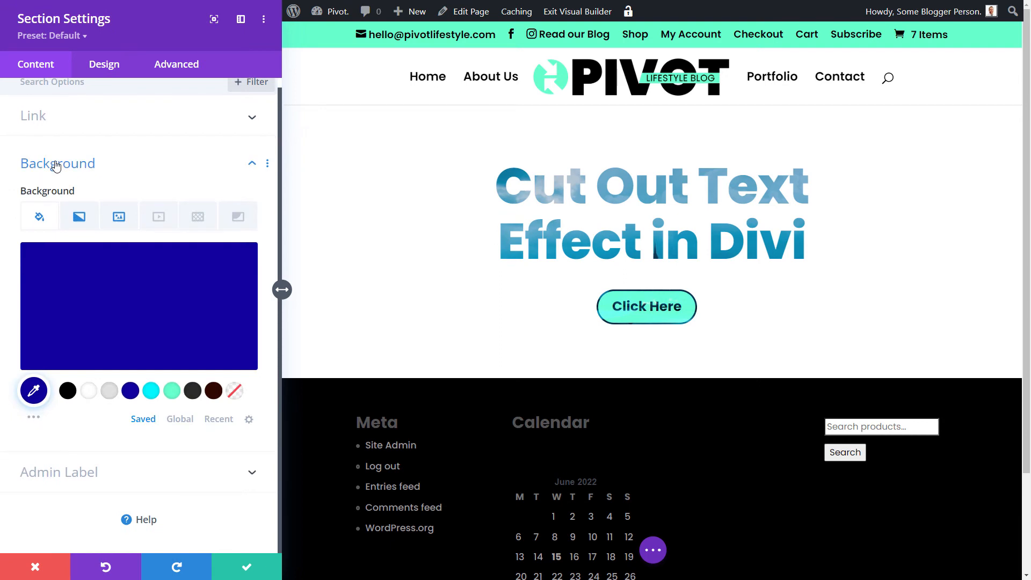
{"action": "left_click", "coordinate": [80, 218]}
{"action": "scroll", "coordinate": [86, 242], "scroll_direction": "down", "scroll_amount": 5}
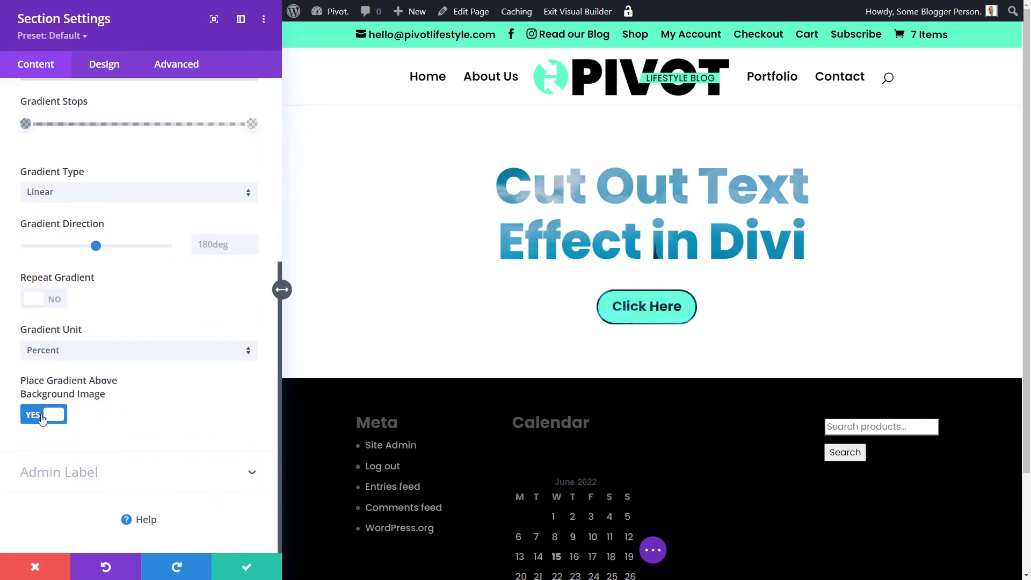
{"action": "scroll", "coordinate": [42, 419], "scroll_direction": "up", "scroll_amount": 5}
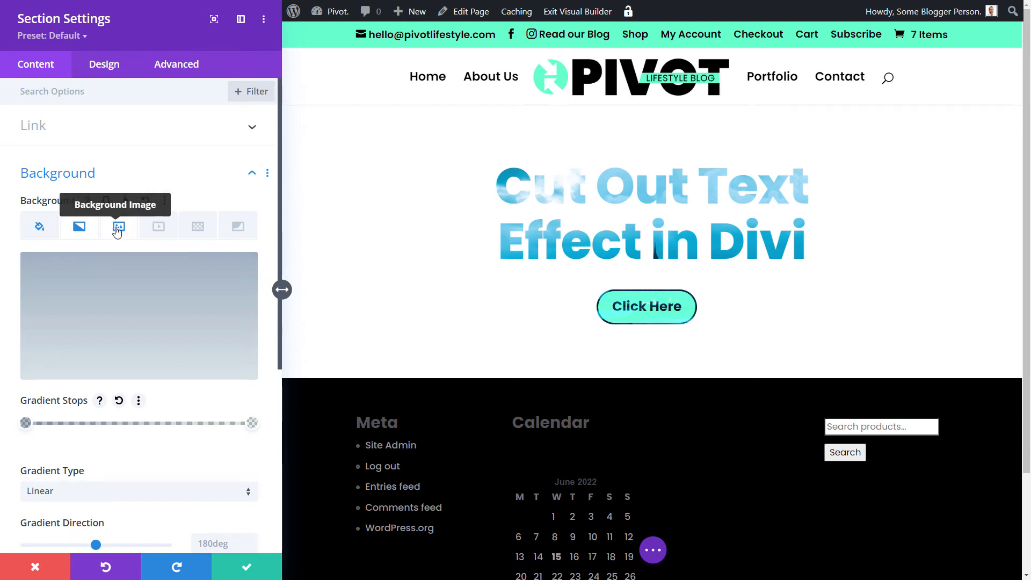
Replace the section's background image with the pink and purple sky photo from the media library and save the section settings
{"action": "left_click", "coordinate": [117, 228]}
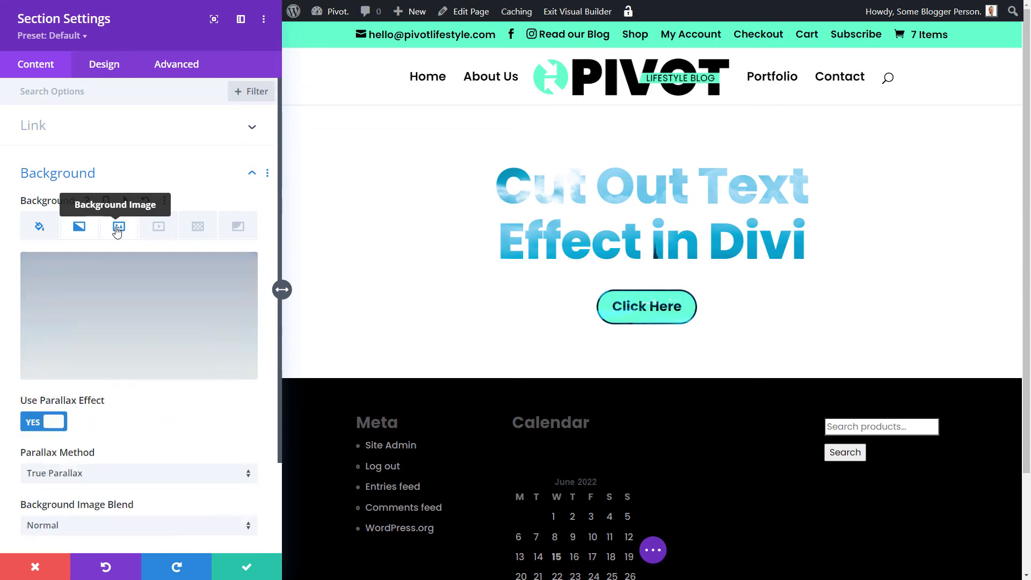
{"action": "left_click", "coordinate": [130, 319]}
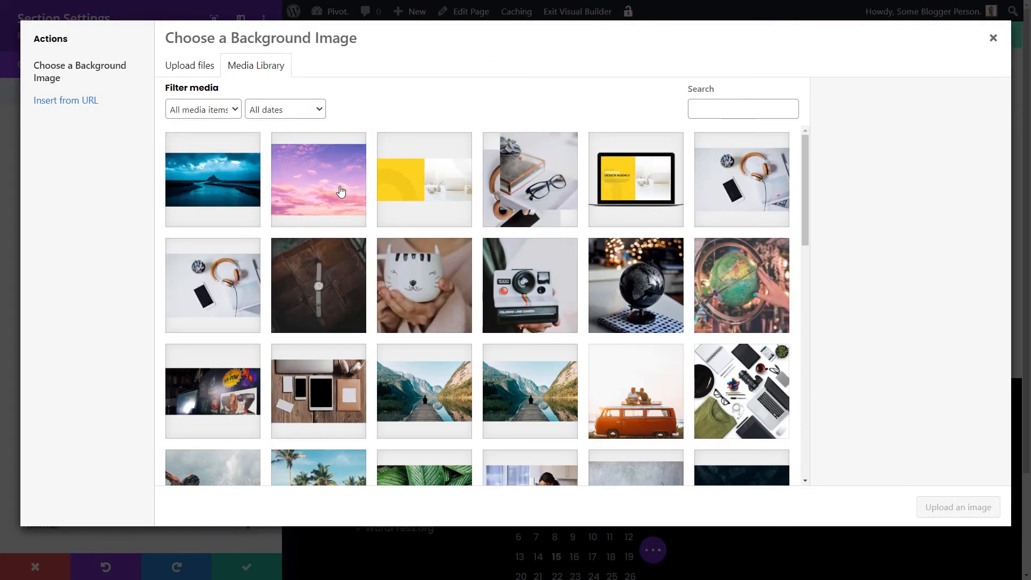
{"action": "left_click", "coordinate": [340, 190]}
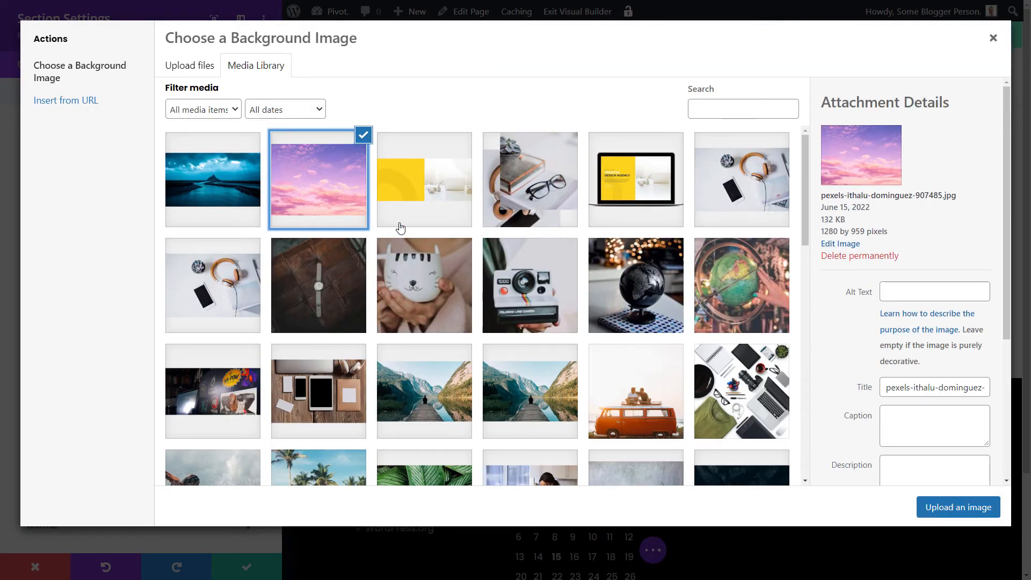
{"action": "left_click", "coordinate": [969, 517]}
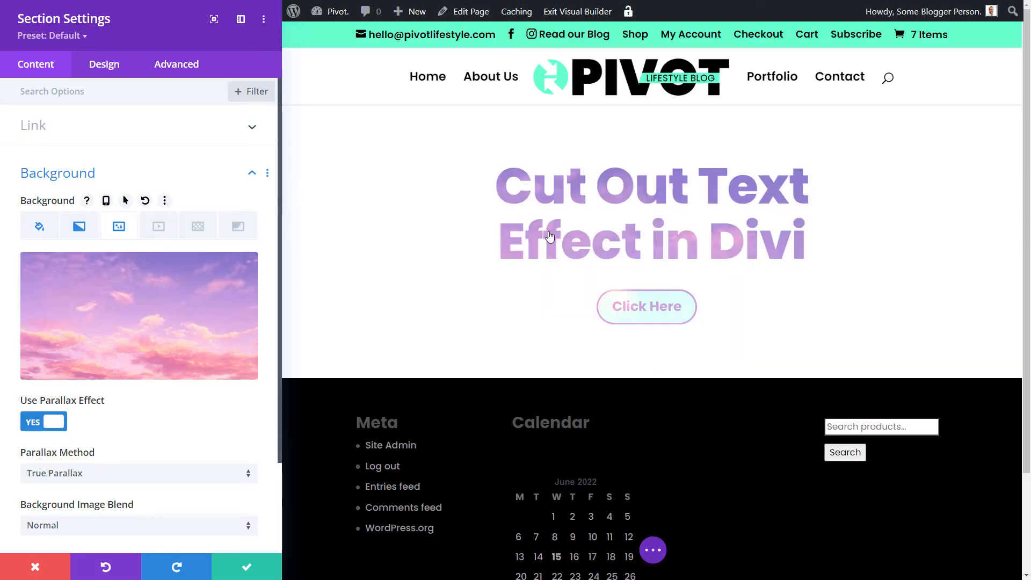
{"action": "left_click", "coordinate": [247, 567]}
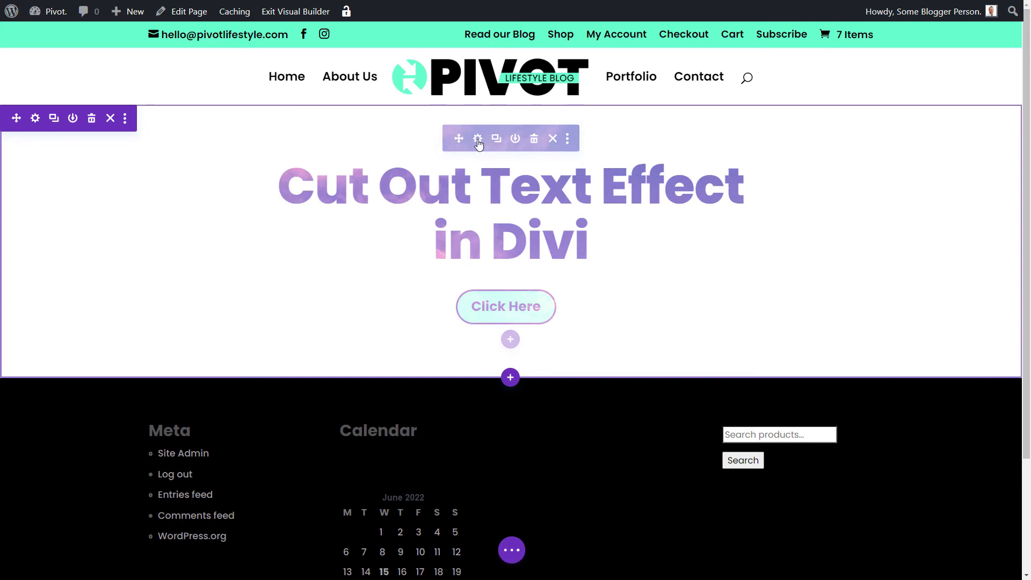
Set the fullwidth header's background color to black in its settings
{"action": "left_click", "coordinate": [477, 139]}
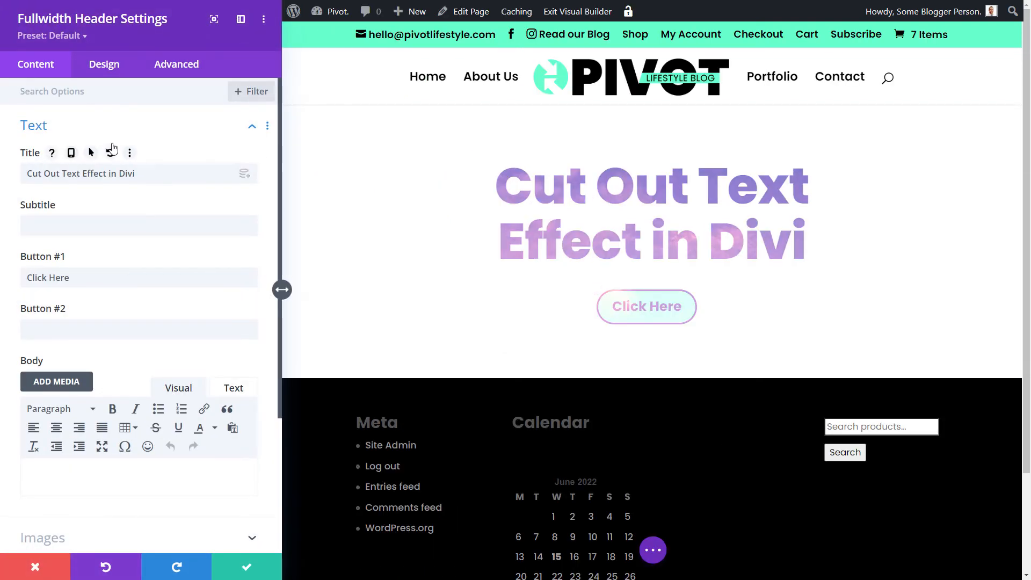
{"action": "scroll", "coordinate": [112, 161], "scroll_direction": "down", "scroll_amount": 4}
{"action": "scroll", "coordinate": [120, 201], "scroll_direction": "up", "scroll_amount": 4}
{"action": "scroll", "coordinate": [96, 321], "scroll_direction": "down", "scroll_amount": 4}
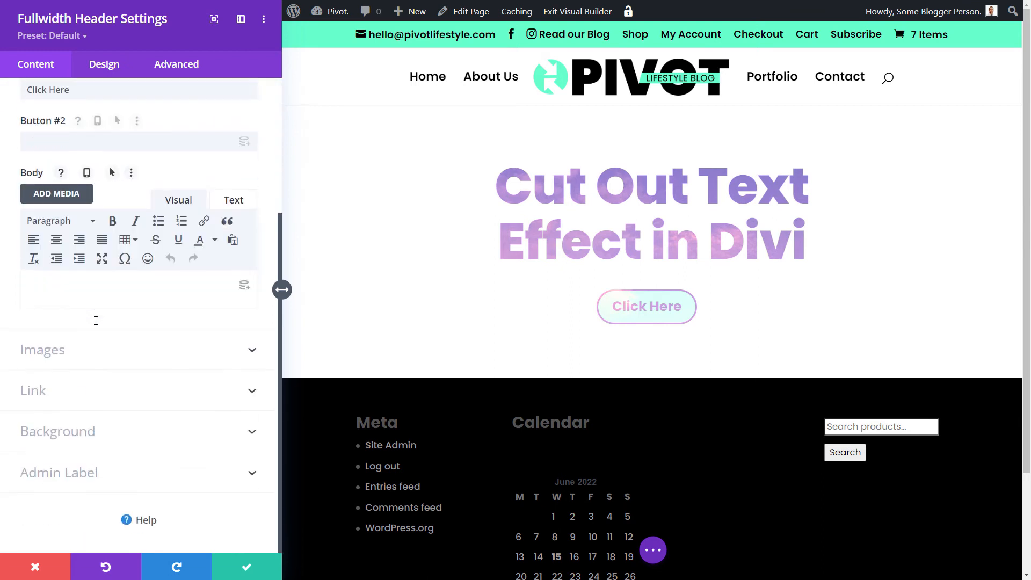
{"action": "left_click", "coordinate": [60, 432]}
{"action": "left_click", "coordinate": [69, 393]}
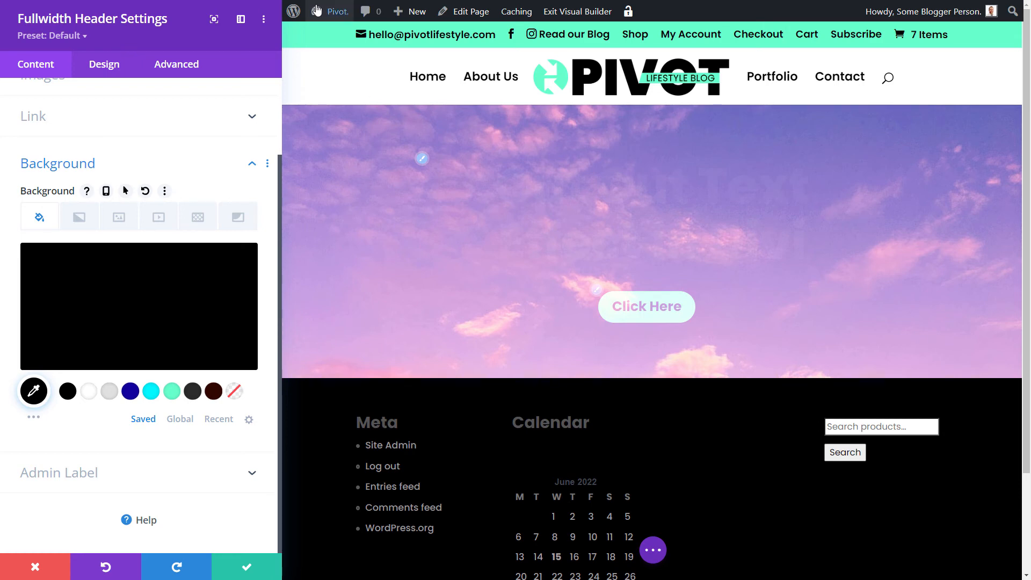
Change the fullwidth header's title text color to white
{"action": "left_click", "coordinate": [107, 65]}
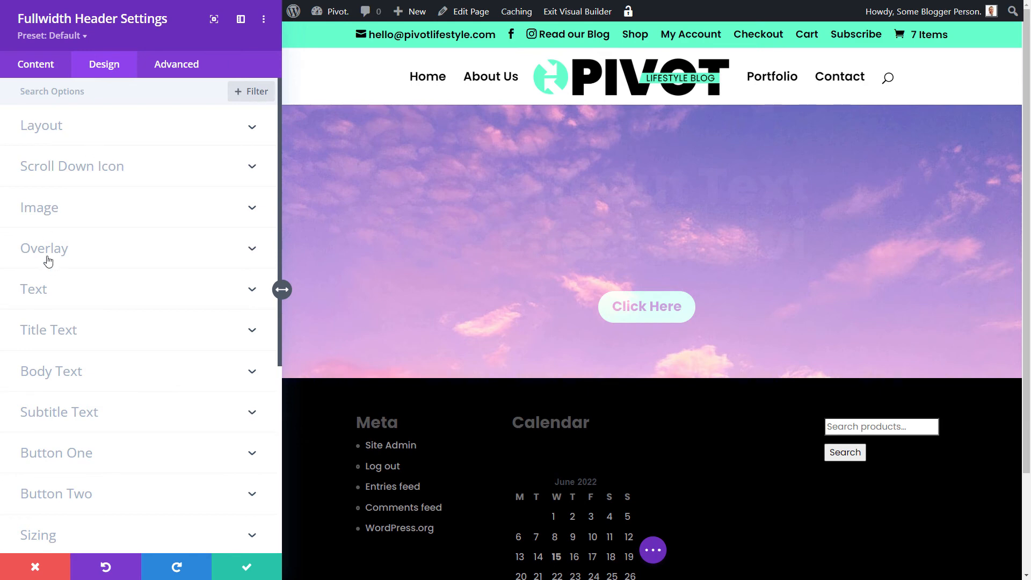
{"action": "left_click", "coordinate": [56, 342]}
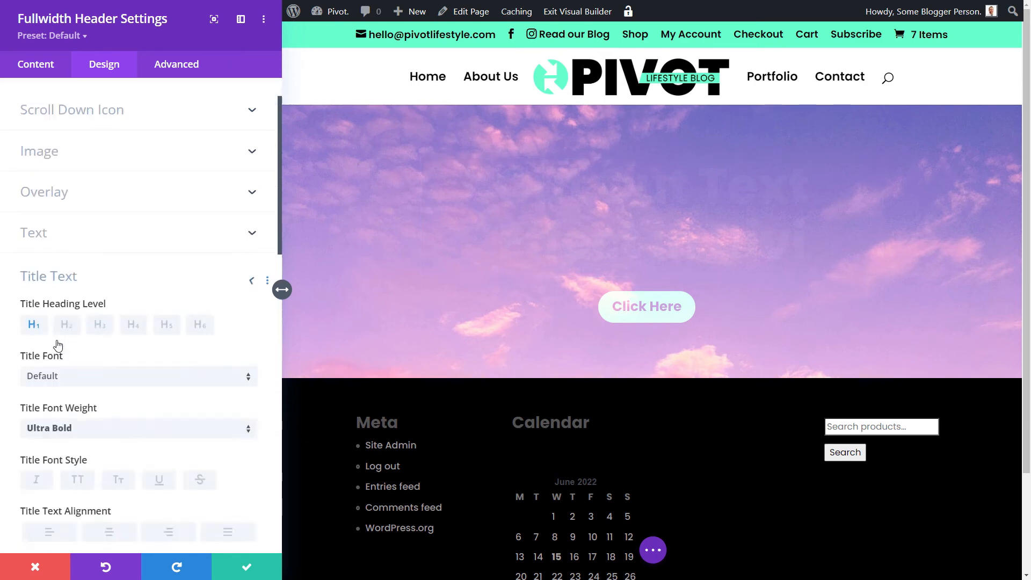
{"action": "left_click", "coordinate": [89, 414]}
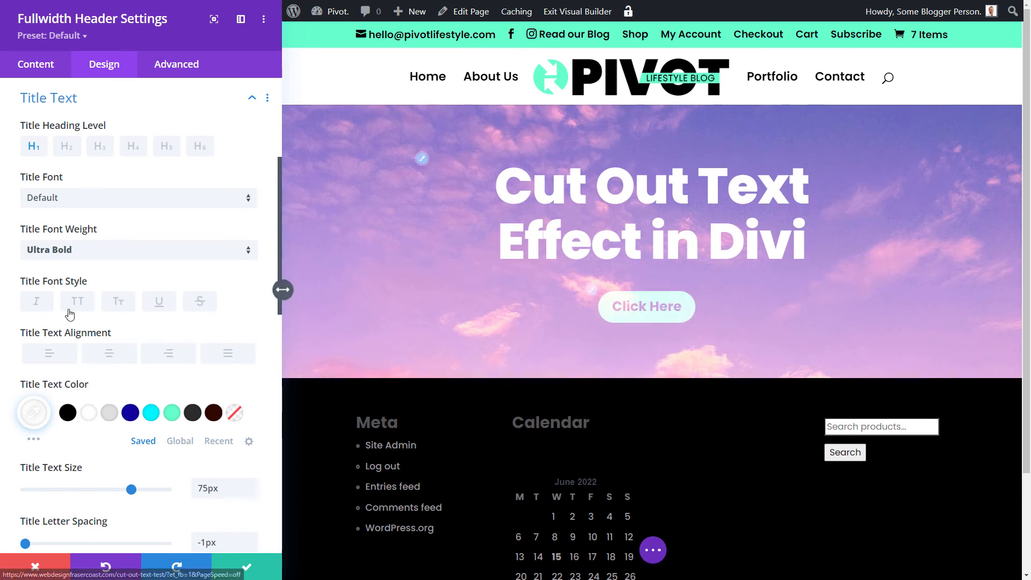
Set the fullwidth header's filter blend mode to Multiply
{"action": "scroll", "coordinate": [260, 387], "scroll_direction": "down", "scroll_amount": 15}
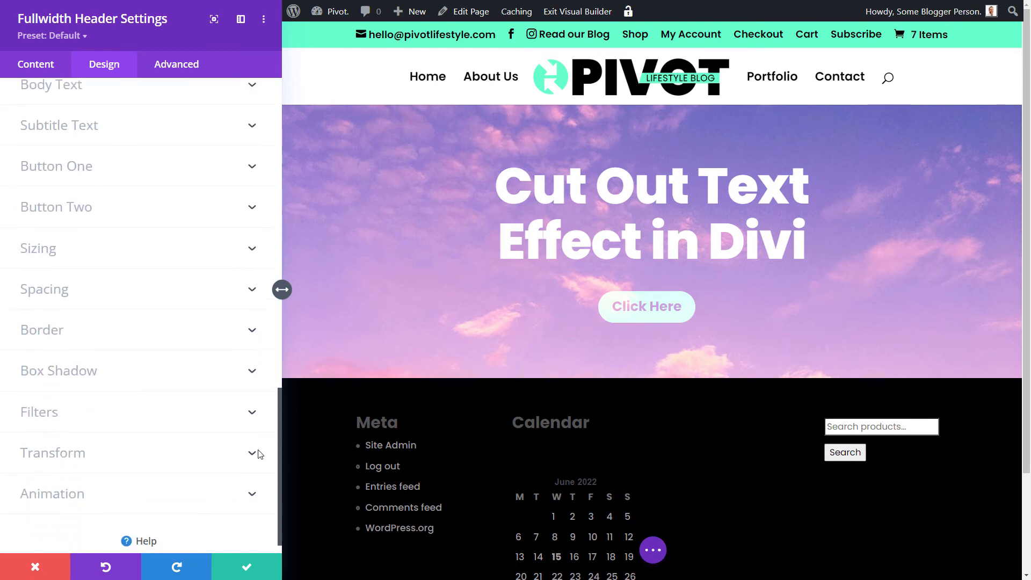
{"action": "left_click", "coordinate": [52, 396]}
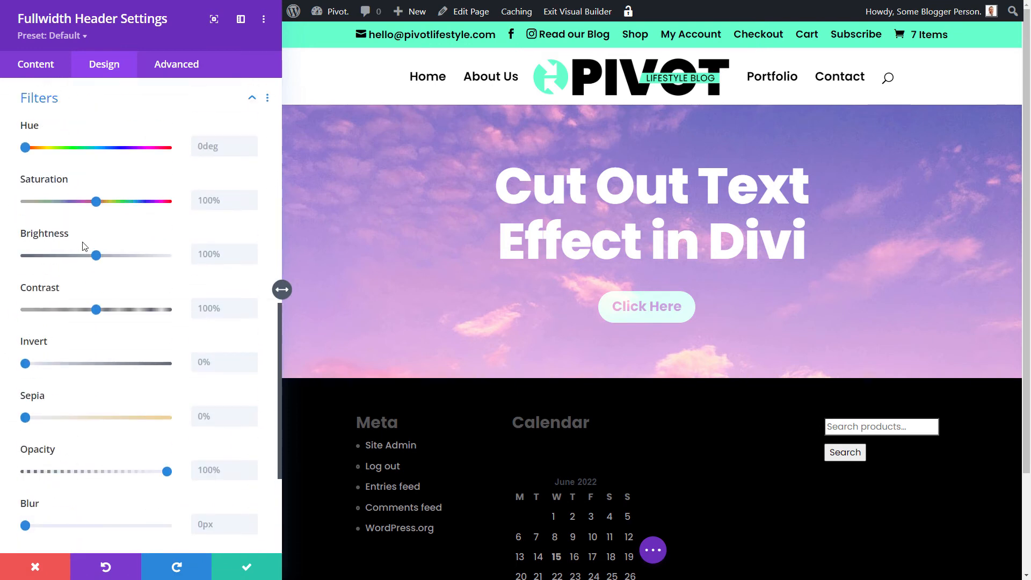
{"action": "scroll", "coordinate": [79, 247], "scroll_direction": "down", "scroll_amount": 4}
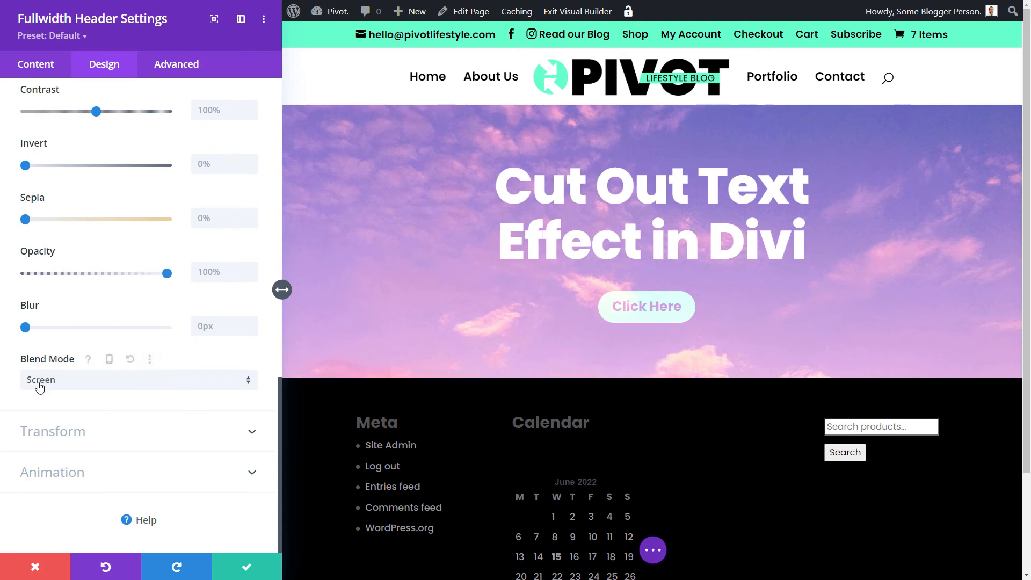
{"action": "left_click", "coordinate": [38, 383]}
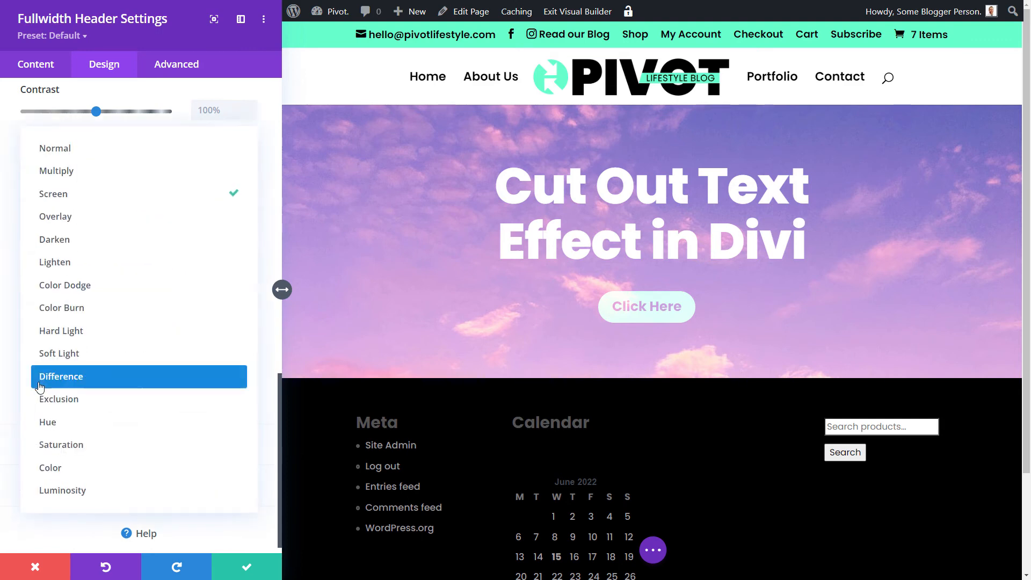
{"action": "left_click", "coordinate": [60, 172]}
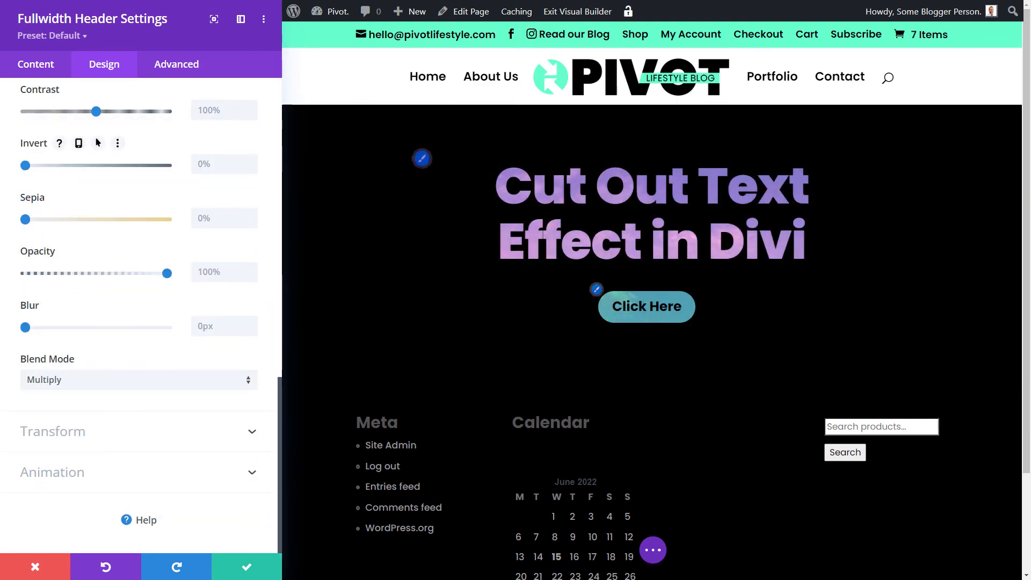
Try the Darken and Color Burn blend modes on the fullwidth header
{"action": "scroll", "coordinate": [1026, 150], "scroll_direction": "down", "scroll_amount": 2}
{"action": "scroll", "coordinate": [1023, 149], "scroll_direction": "up", "scroll_amount": 2}
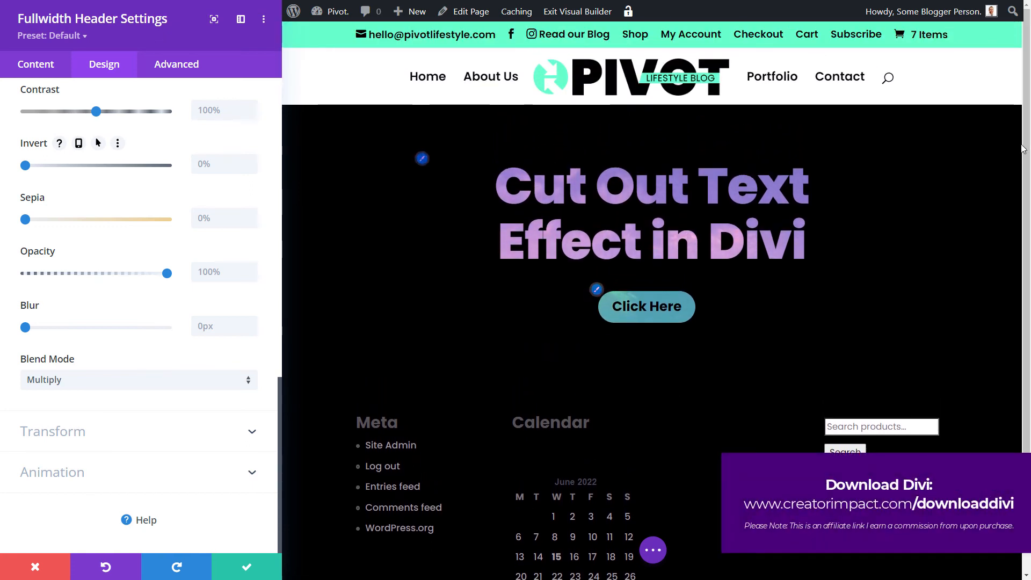
{"action": "left_click", "coordinate": [69, 391]}
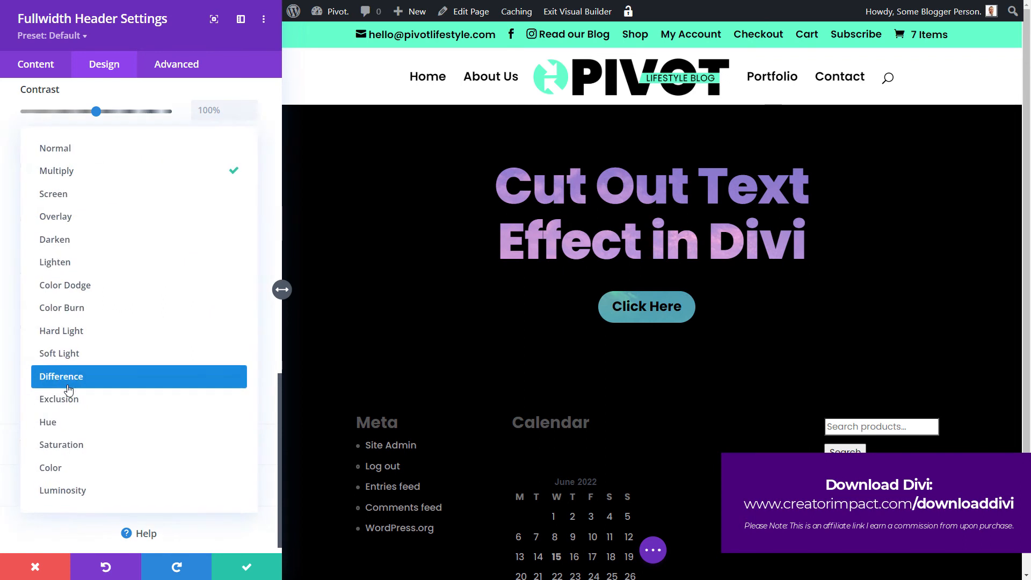
{"action": "left_click", "coordinate": [79, 241]}
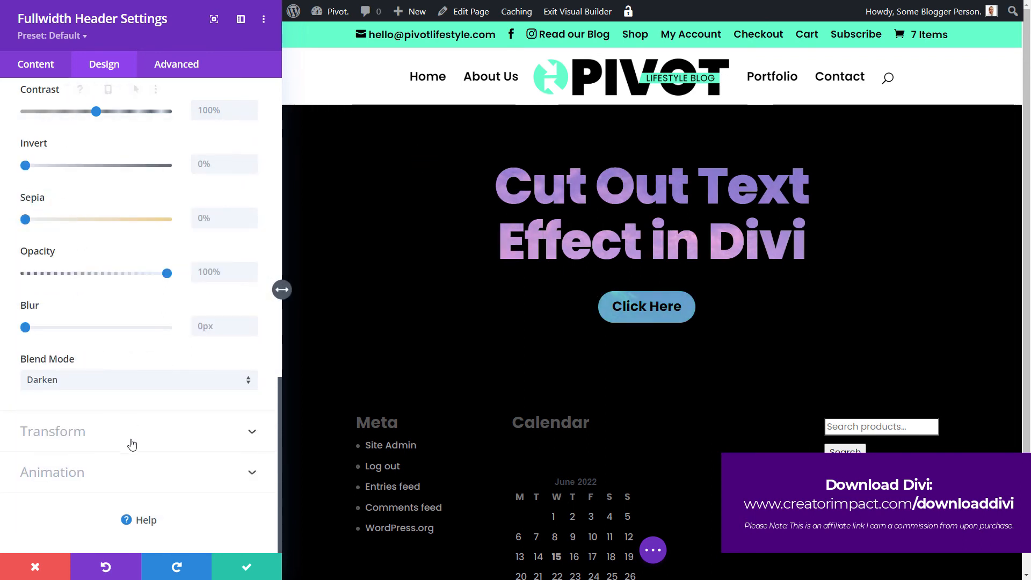
{"action": "left_click", "coordinate": [108, 387]}
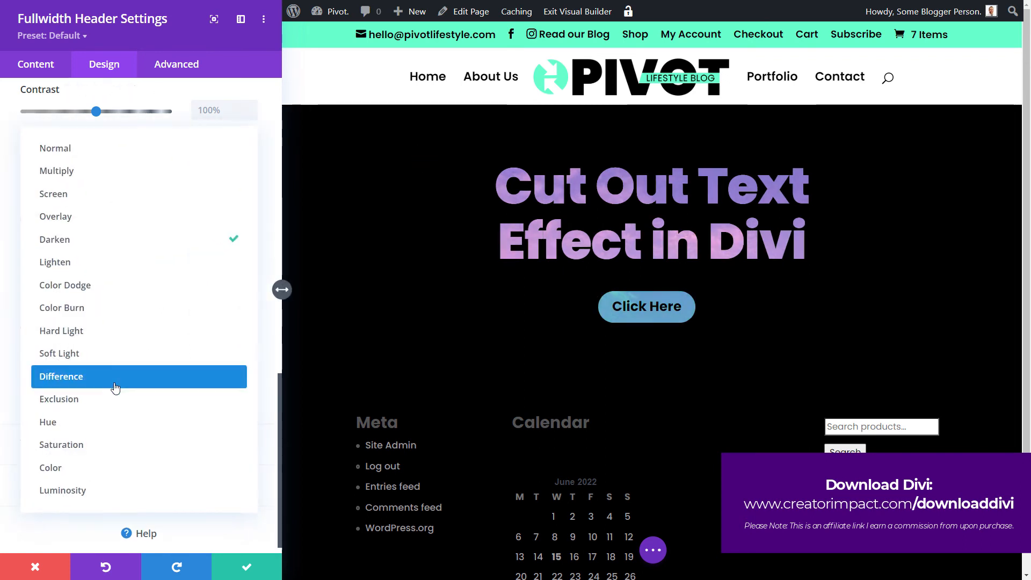
{"action": "left_click", "coordinate": [87, 316]}
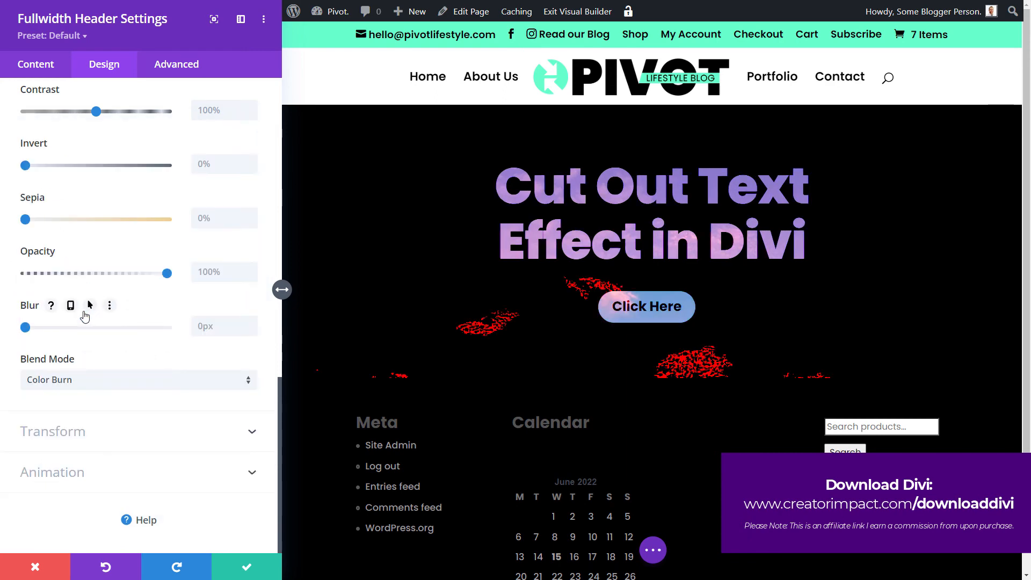
Lower the fullwidth header's opacity to 82% and try the Difference blend mode
{"action": "left_click_drag", "start_coordinate": [167, 273], "coordinate": [142, 273]}
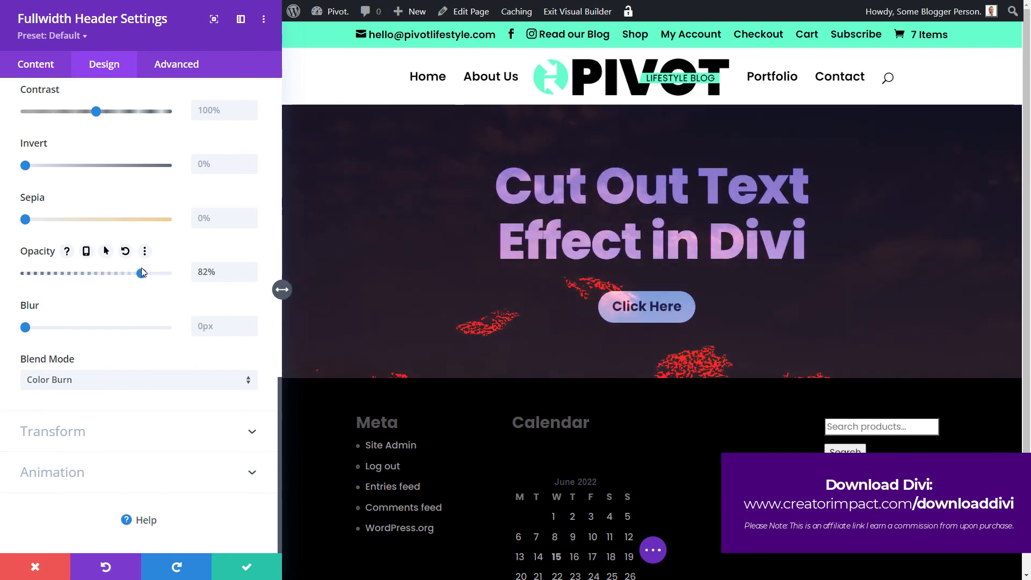
{"action": "left_click", "coordinate": [76, 381]}
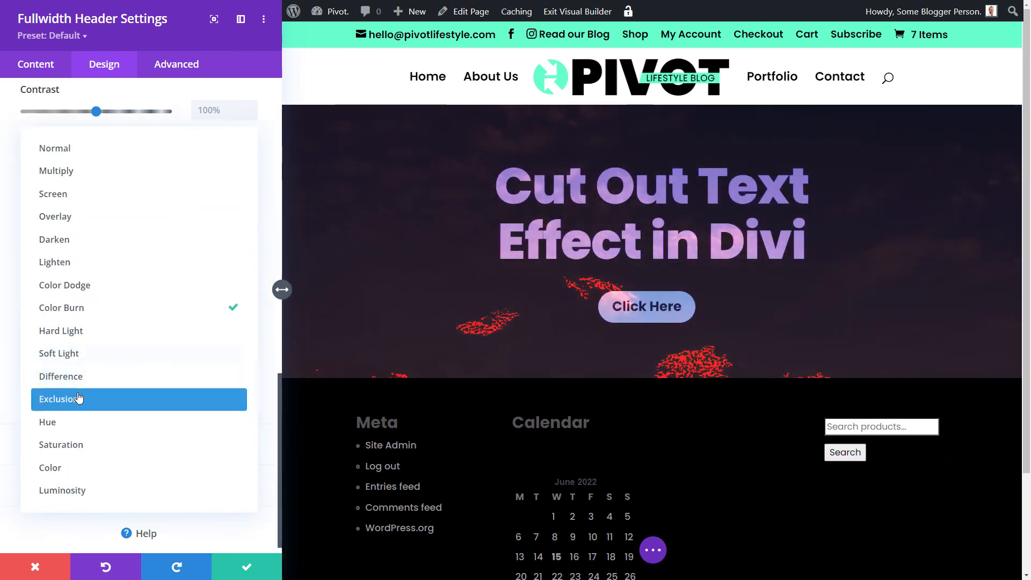
{"action": "left_click", "coordinate": [75, 376]}
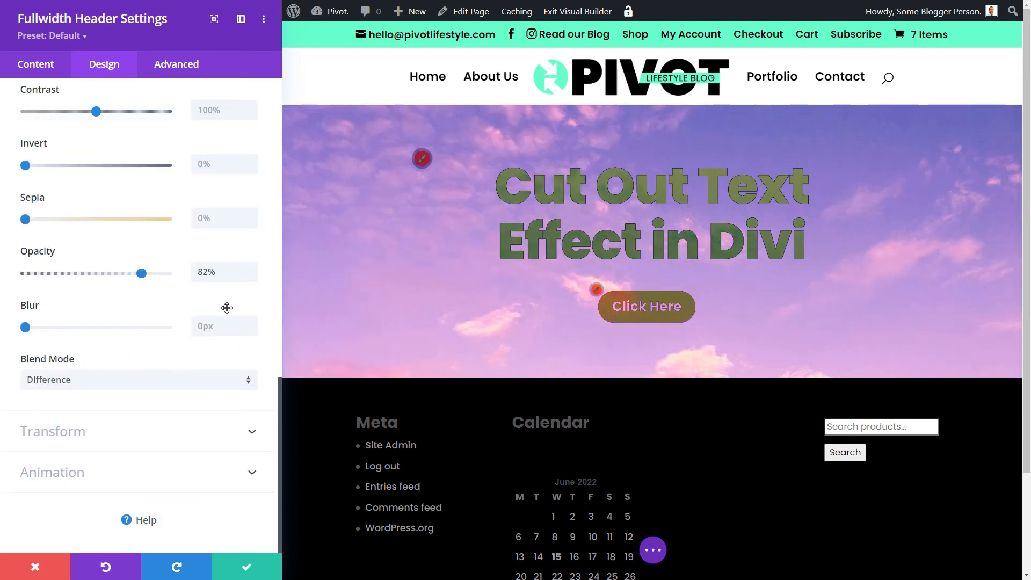
Set the fullwidth header's blend mode back to Multiply with 100% opacity and save its settings
{"action": "left_click", "coordinate": [82, 380]}
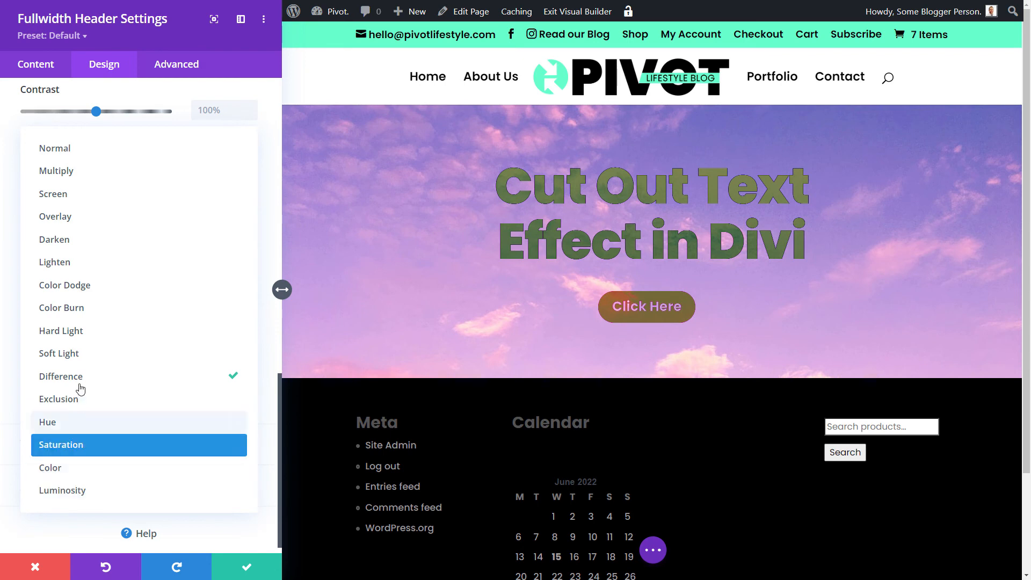
{"action": "left_click", "coordinate": [51, 171]}
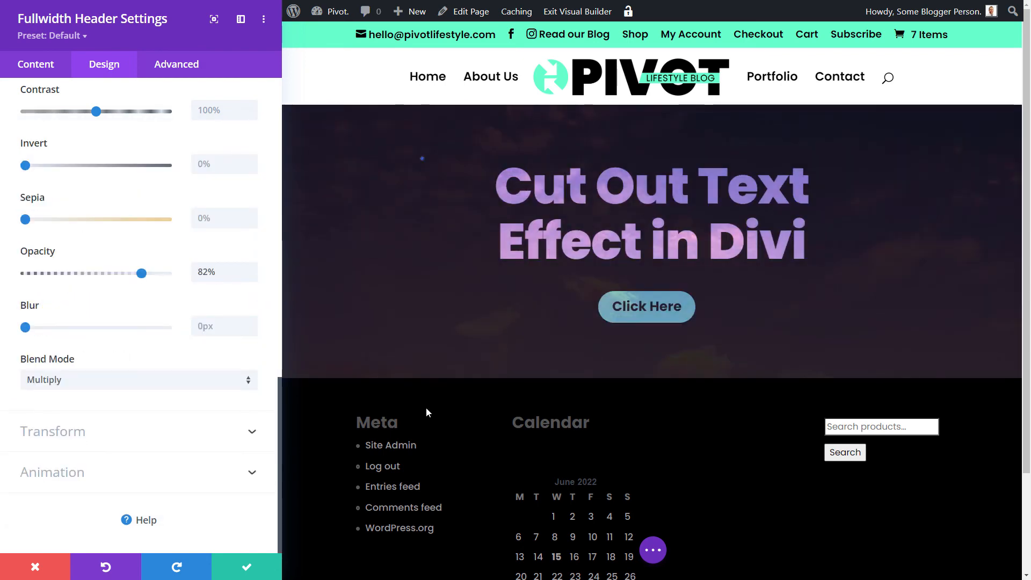
{"action": "left_click_drag", "start_coordinate": [142, 274], "coordinate": [179, 279]}
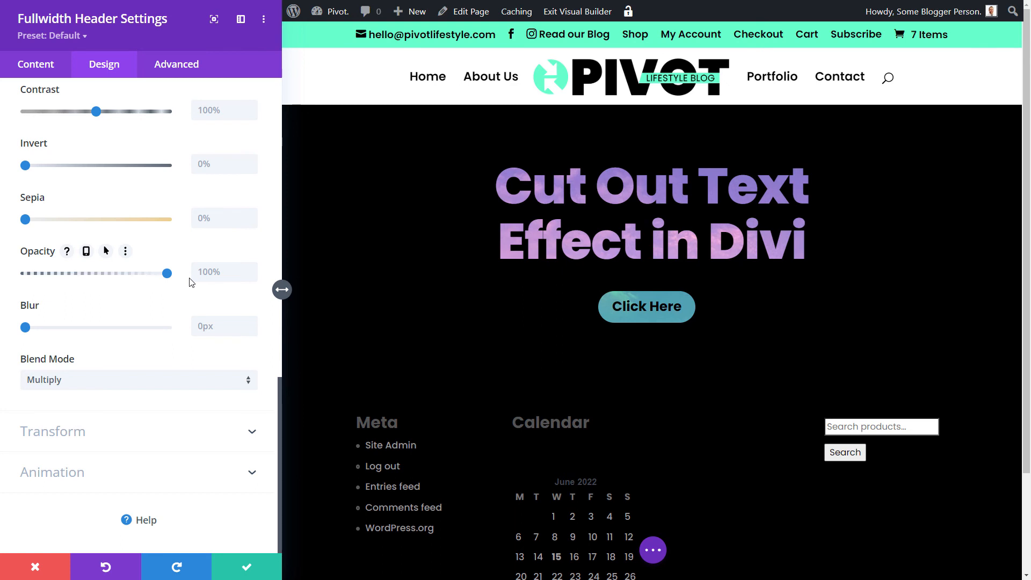
{"action": "left_click", "coordinate": [53, 381]}
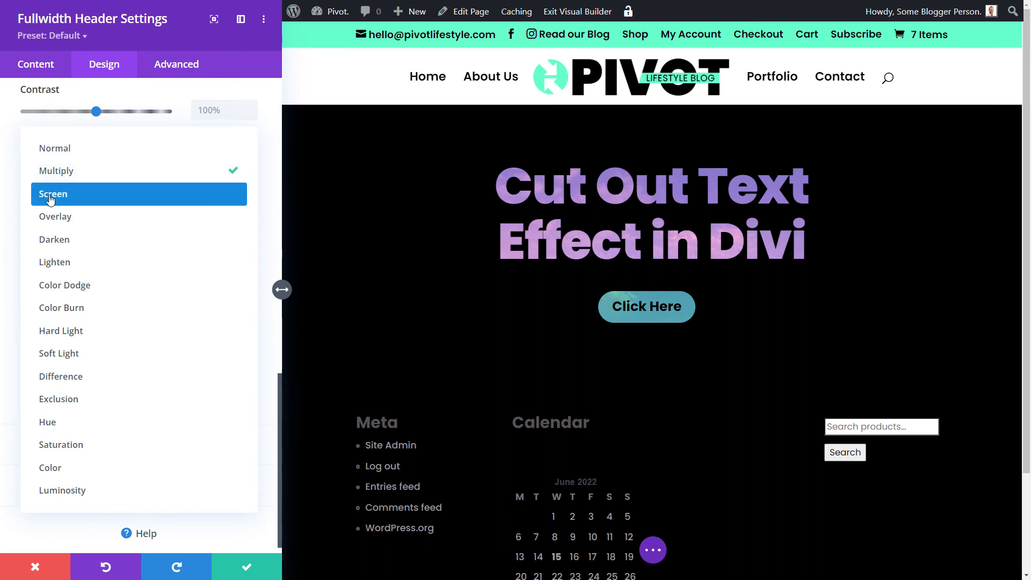
{"action": "left_click", "coordinate": [240, 573]}
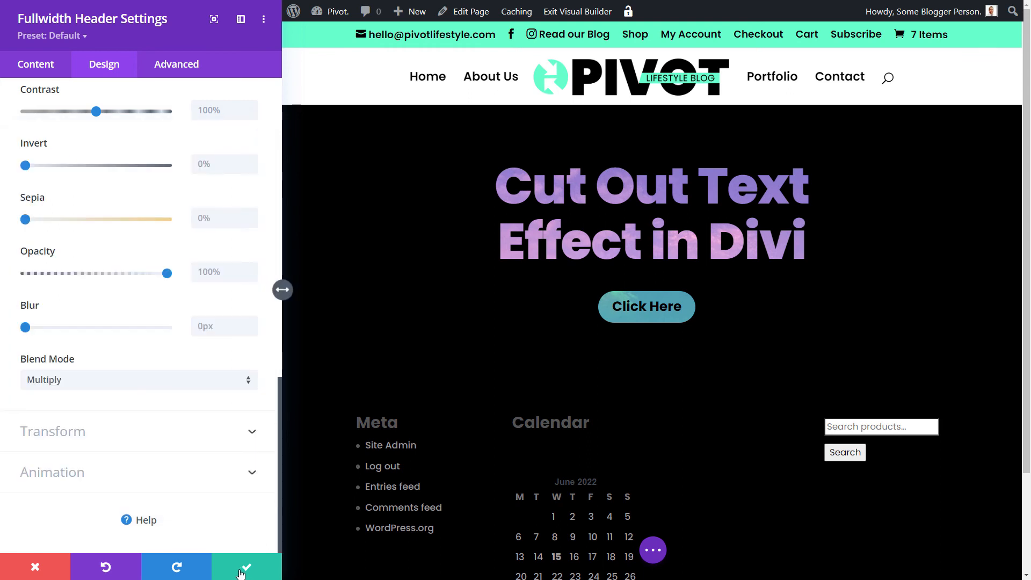
{"action": "left_click", "coordinate": [244, 569]}
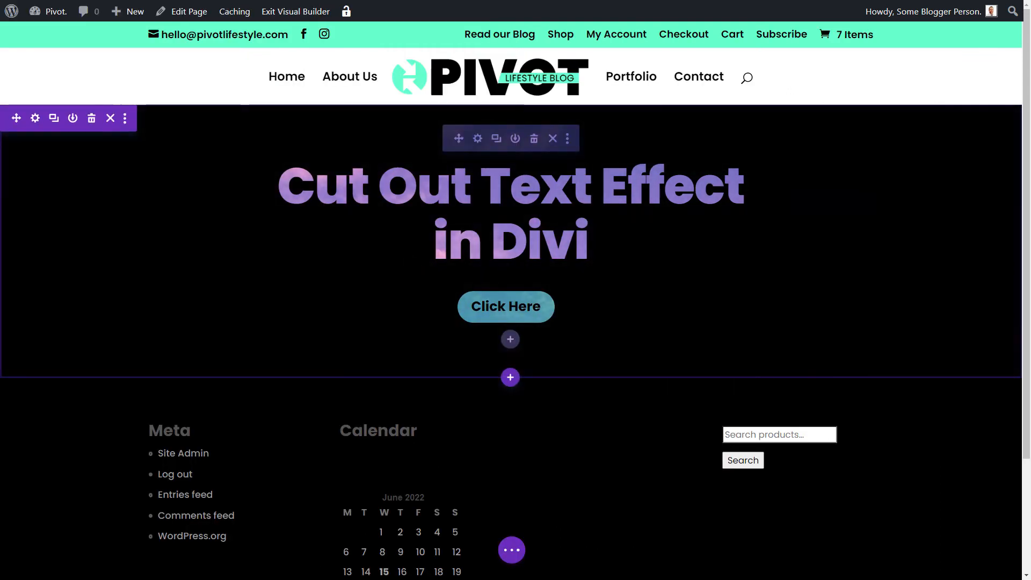
Set the fullwidth header's top, bottom, left and right margins to 50px in its spacing settings
{"action": "left_click", "coordinate": [478, 140]}
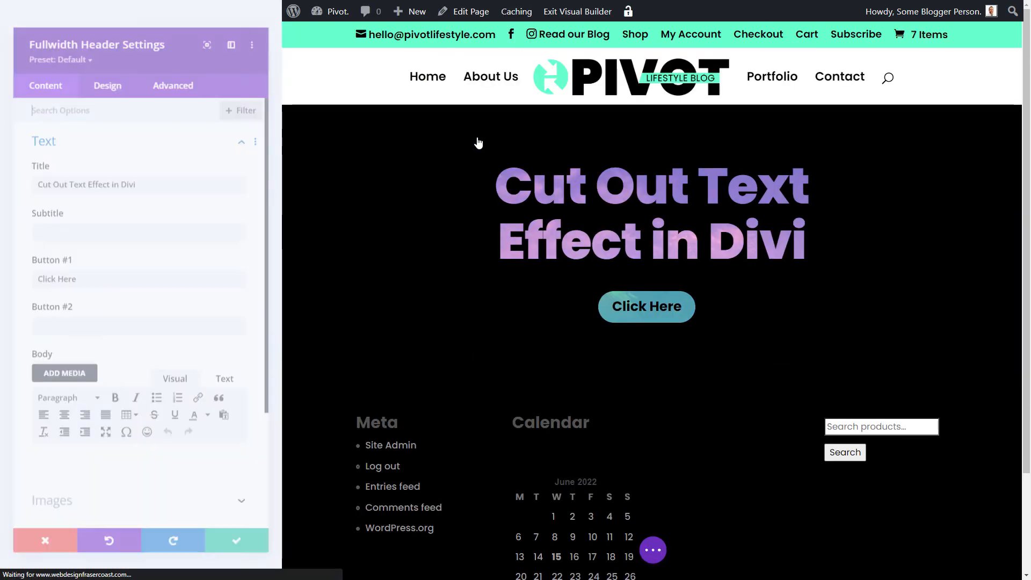
{"action": "left_click", "coordinate": [95, 67]}
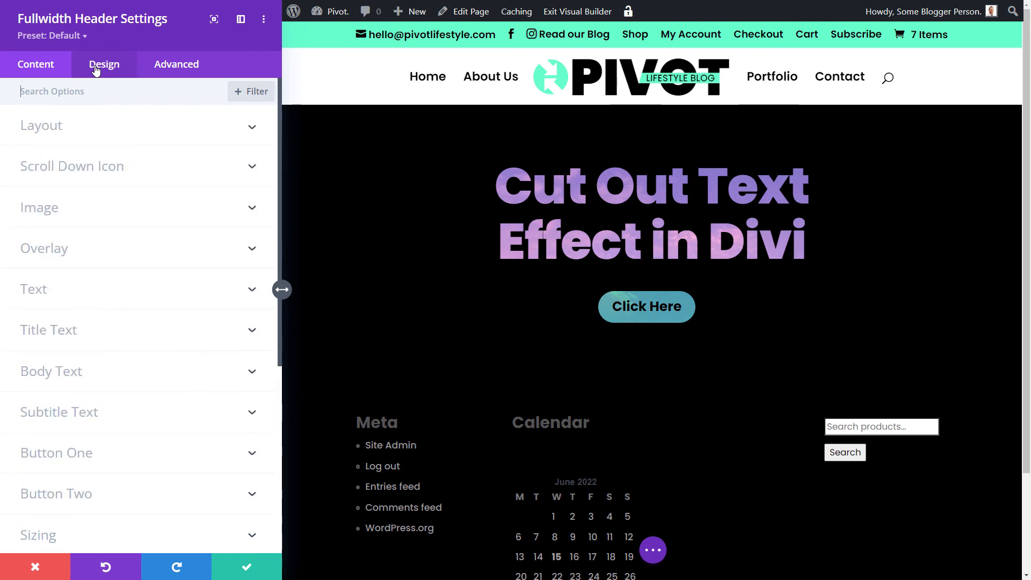
{"action": "scroll", "coordinate": [67, 478], "scroll_direction": "down", "scroll_amount": 2}
{"action": "left_click", "coordinate": [75, 474]}
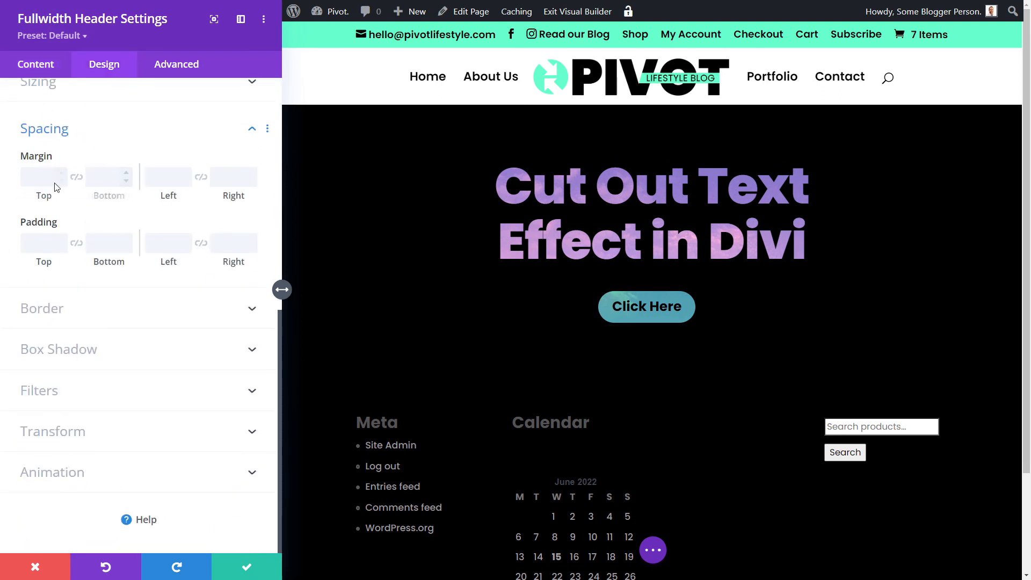
{"action": "left_click", "coordinate": [45, 180]}
{"action": "type", "text": "50"}
{"action": "key", "text": "Tab"}
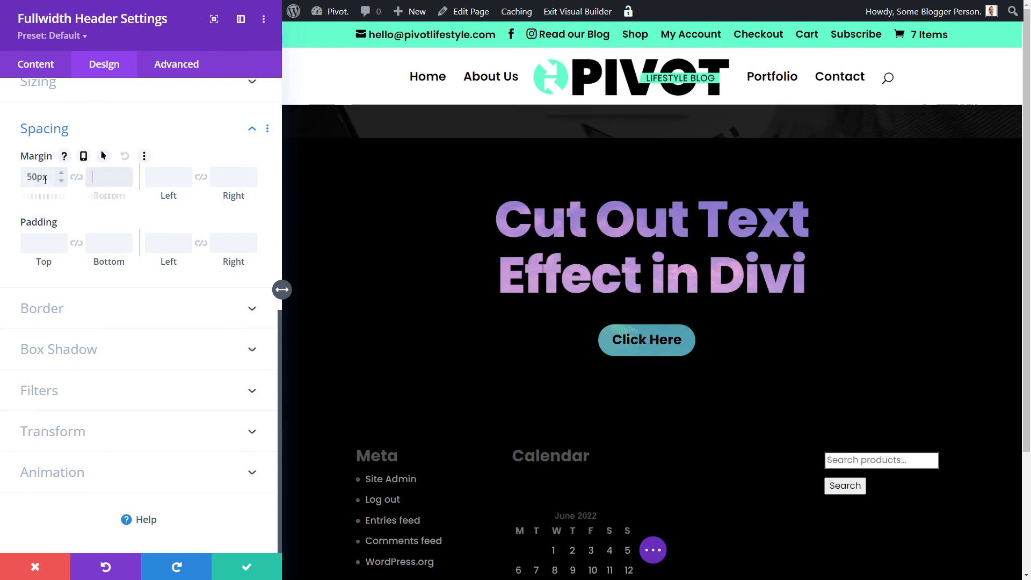
{"action": "type", "text": "50"}
{"action": "key", "text": "Tab"}
{"action": "key", "text": "Tab"}
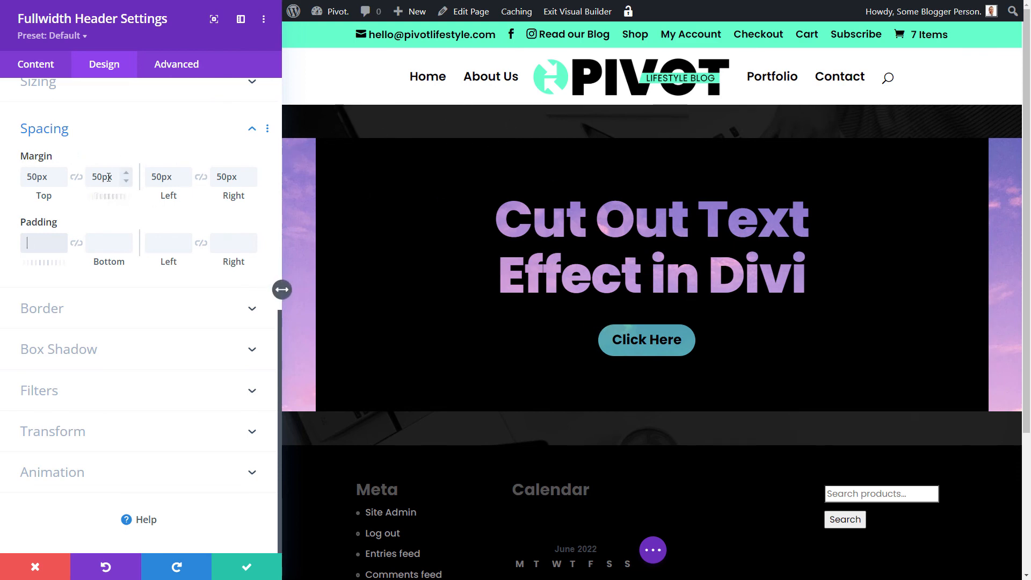
Clear the fullwidth header's top and bottom margins, keeping the side margins, and save its settings
{"action": "left_click_drag", "start_coordinate": [114, 177], "coordinate": [24, 178]}
{"action": "key", "text": "BackSpace"}
{"action": "key", "text": "BackSpace"}
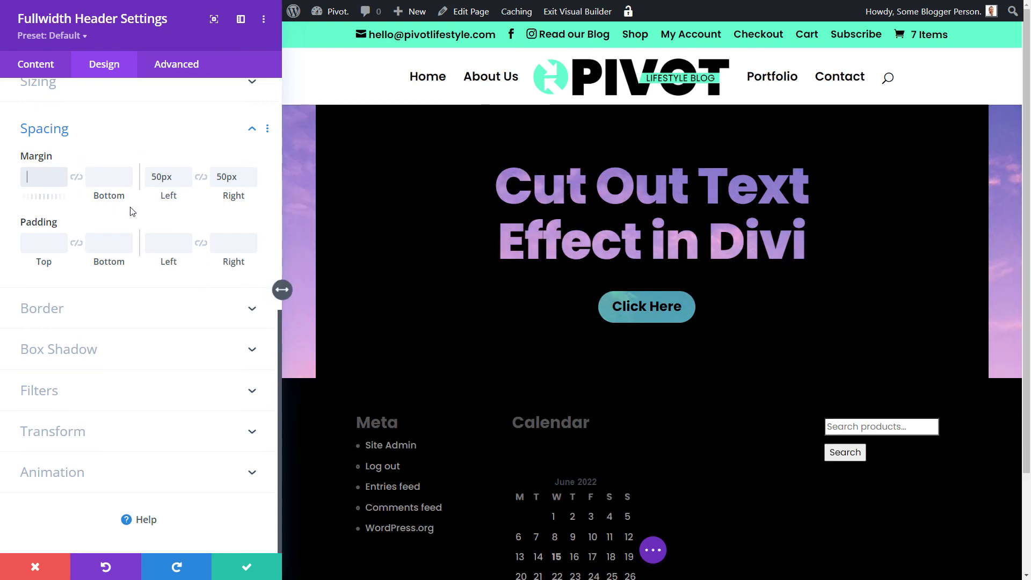
{"action": "left_click", "coordinate": [160, 176]}
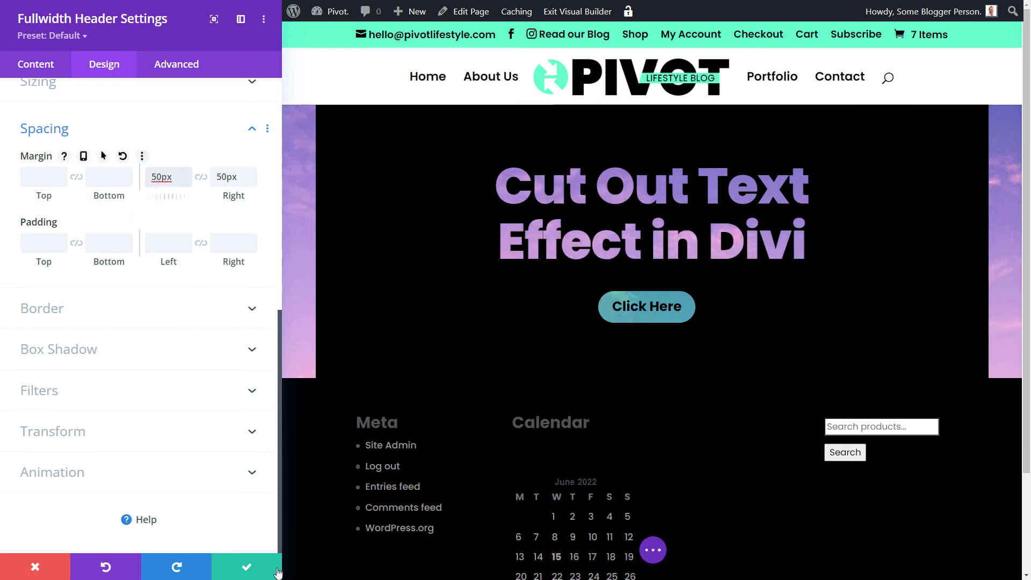
{"action": "left_click", "coordinate": [252, 569]}
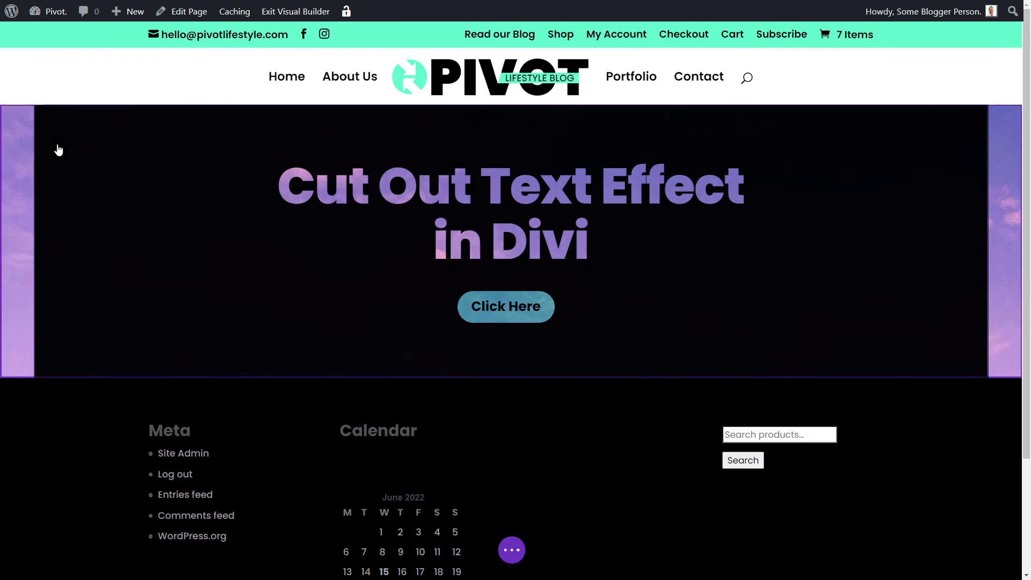
Set the section's top and bottom padding to 100px and save the section settings
{"action": "left_click", "coordinate": [37, 117]}
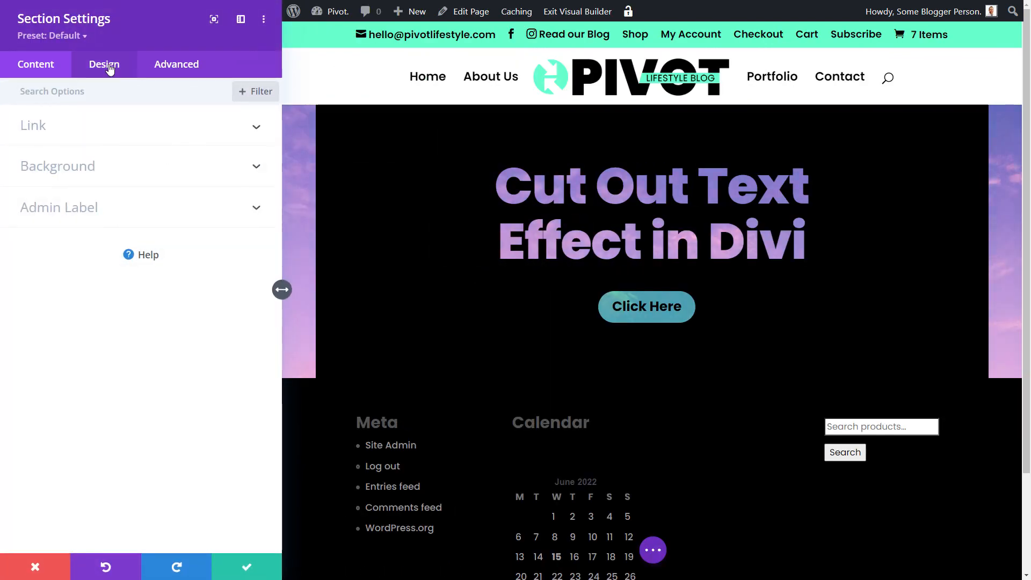
{"action": "left_click", "coordinate": [109, 69]}
{"action": "left_click", "coordinate": [68, 252]}
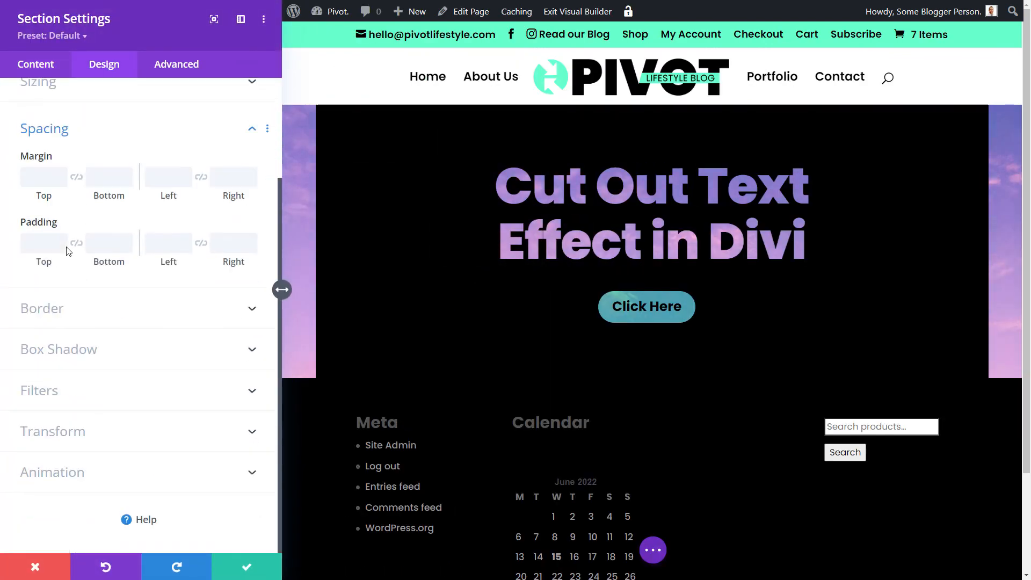
{"action": "left_click", "coordinate": [34, 240]}
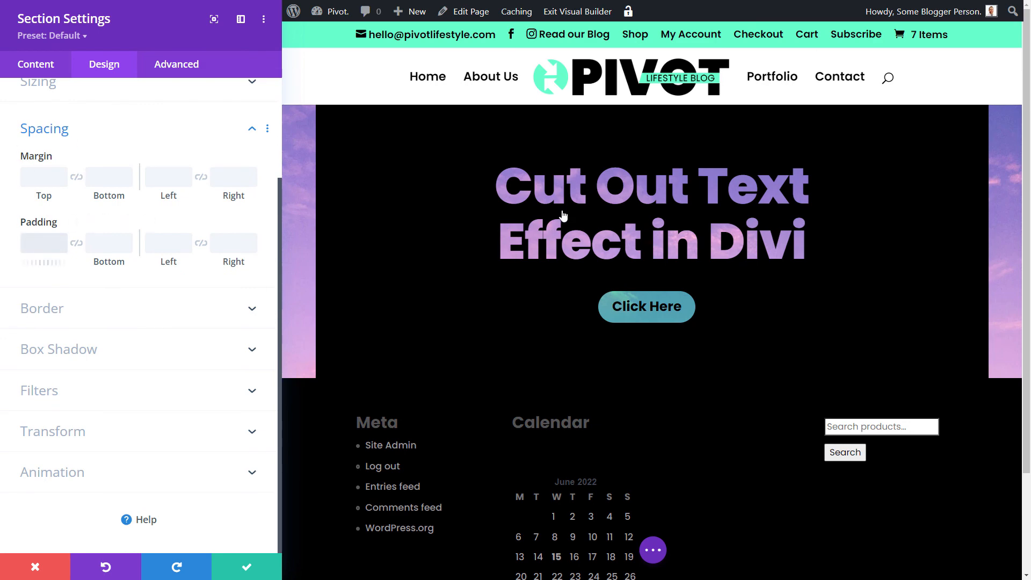
{"action": "type", "text": "100"}
{"action": "key", "text": "Tab"}
{"action": "type", "text": "100"}
{"action": "key", "text": "Tab"}
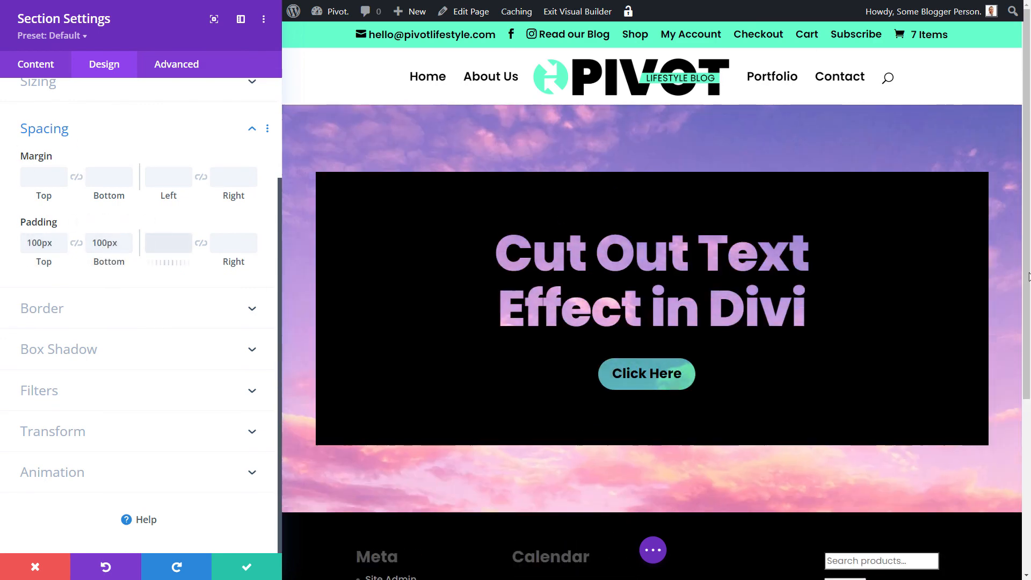
{"action": "scroll", "coordinate": [608, 397], "scroll_direction": "down", "scroll_amount": 2}
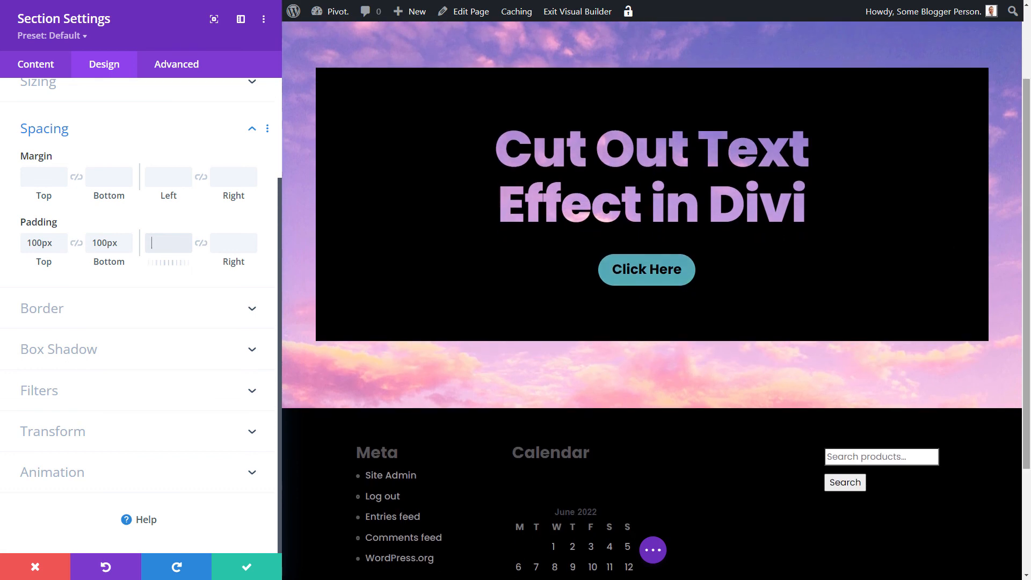
{"action": "left_click_drag", "start_coordinate": [1028, 173], "coordinate": [1029, 128]}
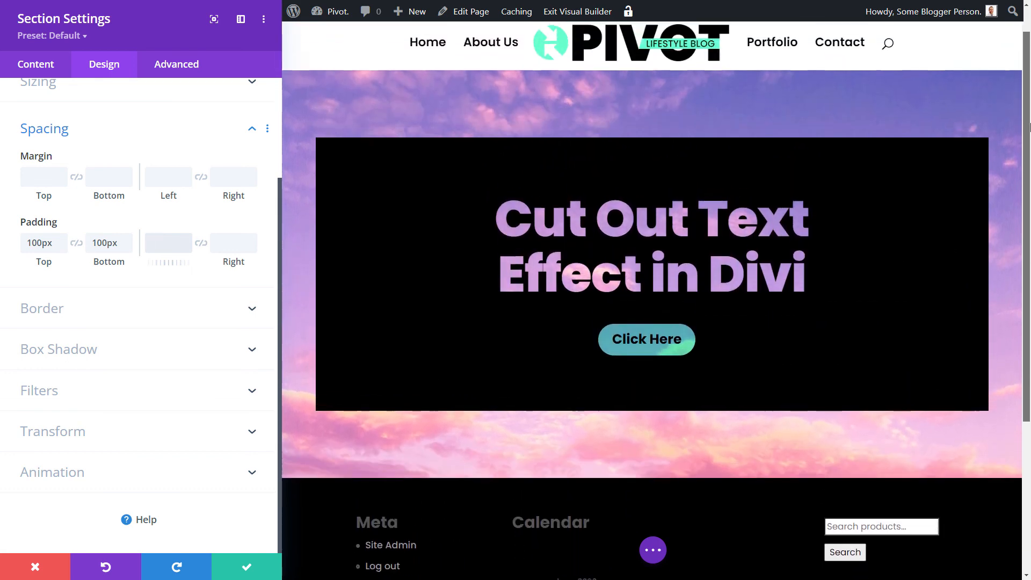
{"action": "left_click", "coordinate": [240, 568]}
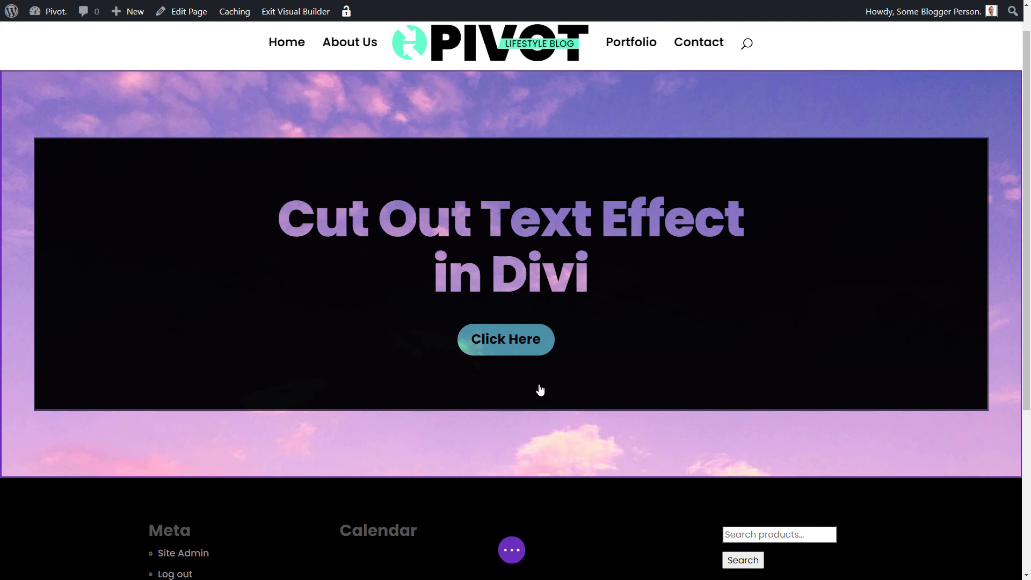